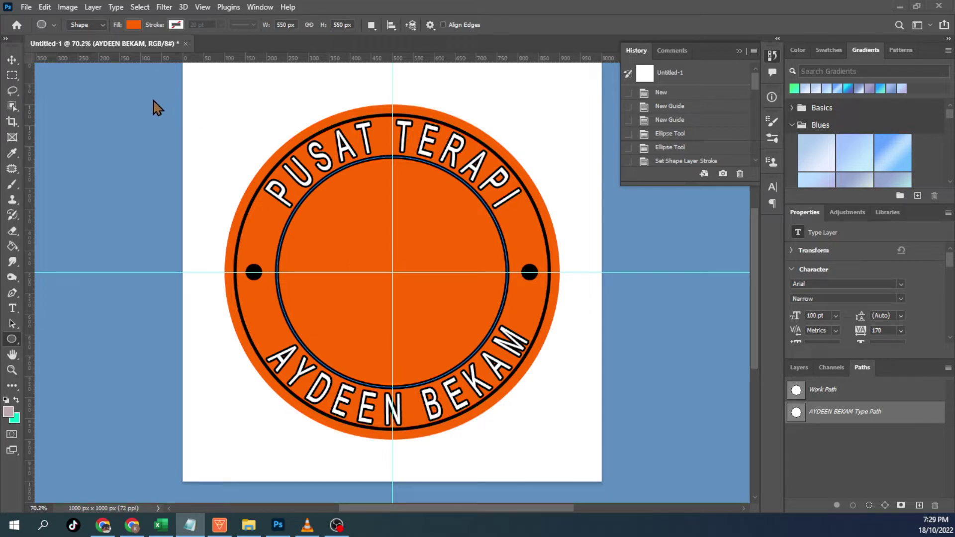
Start a new 1000 × 1000 px, 72 ppi document from the File menu.
{"action": "left_click", "coordinate": [25, 7]}
{"action": "left_click", "coordinate": [35, 18]}
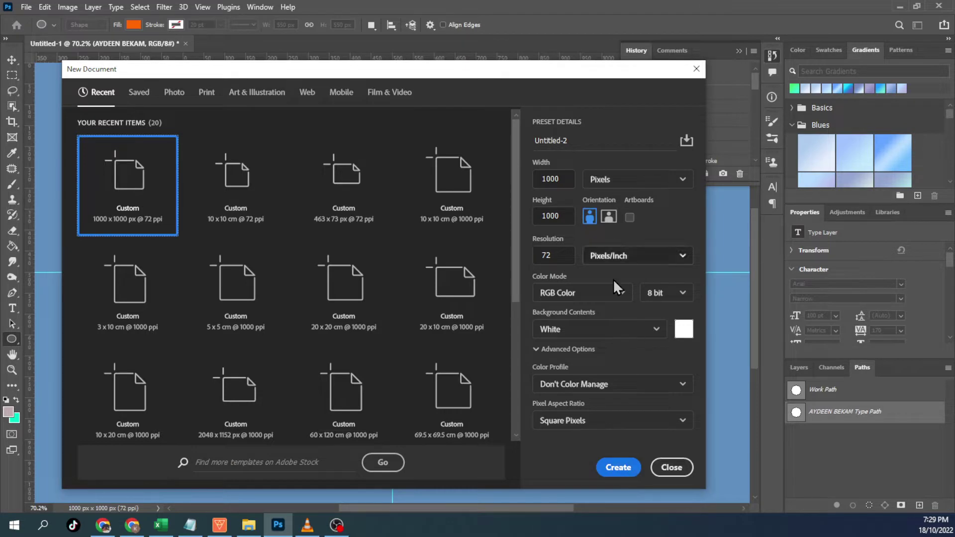
Create the 1000 px square document and add a horizontal guide at 50%.
{"action": "left_click", "coordinate": [618, 467]}
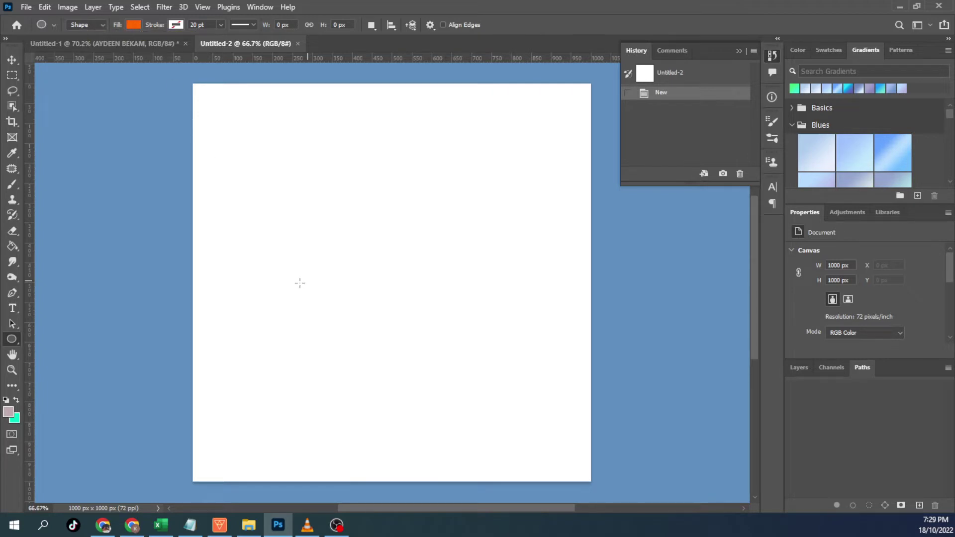
{"action": "left_click", "coordinate": [202, 7]}
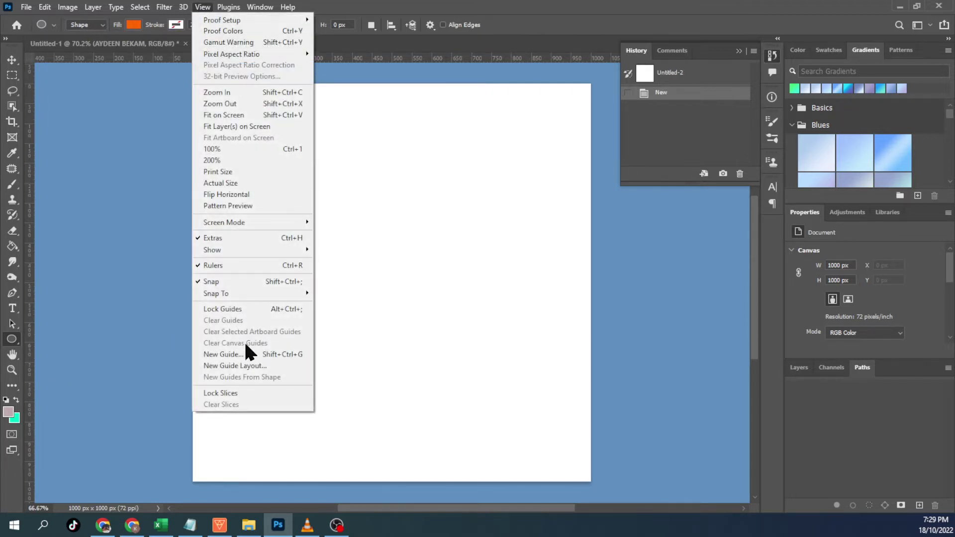
{"action": "left_click", "coordinate": [223, 354]}
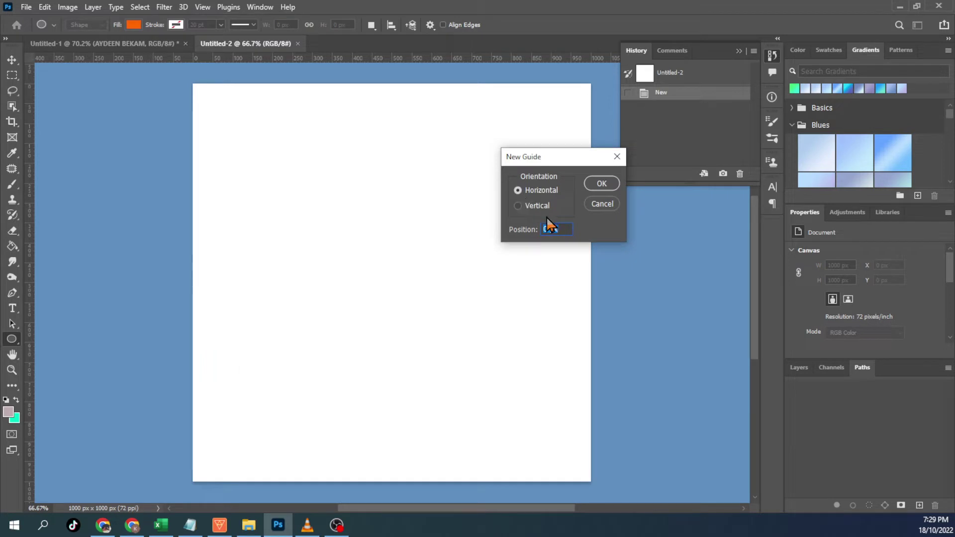
{"action": "type", "text": "50"}
{"action": "key", "text": "ctrl+a"}
{"action": "left_click", "coordinate": [589, 184]}
Add a vertical guide at 50% so the guides cross at the centre.
{"action": "left_click", "coordinate": [201, 7]}
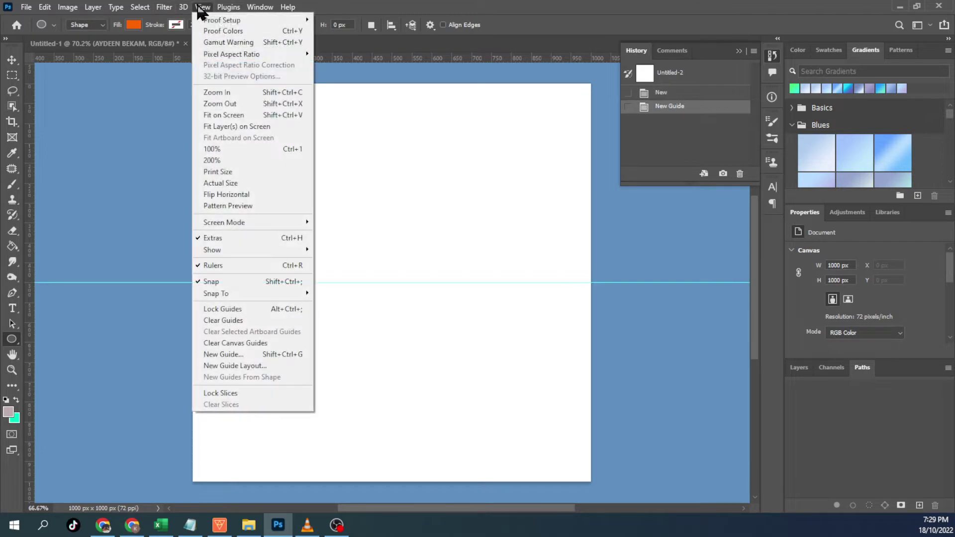
{"action": "left_click", "coordinate": [219, 354]}
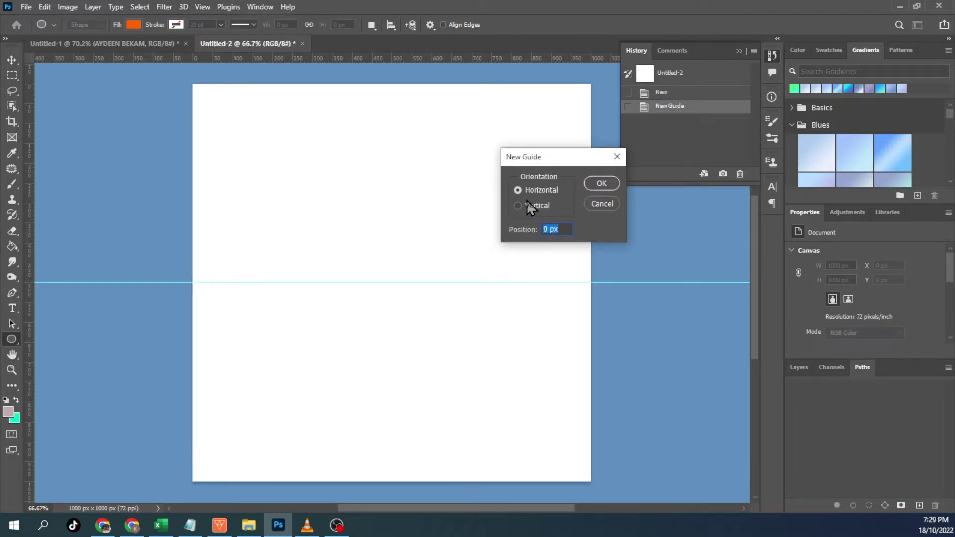
{"action": "left_click", "coordinate": [562, 229]}
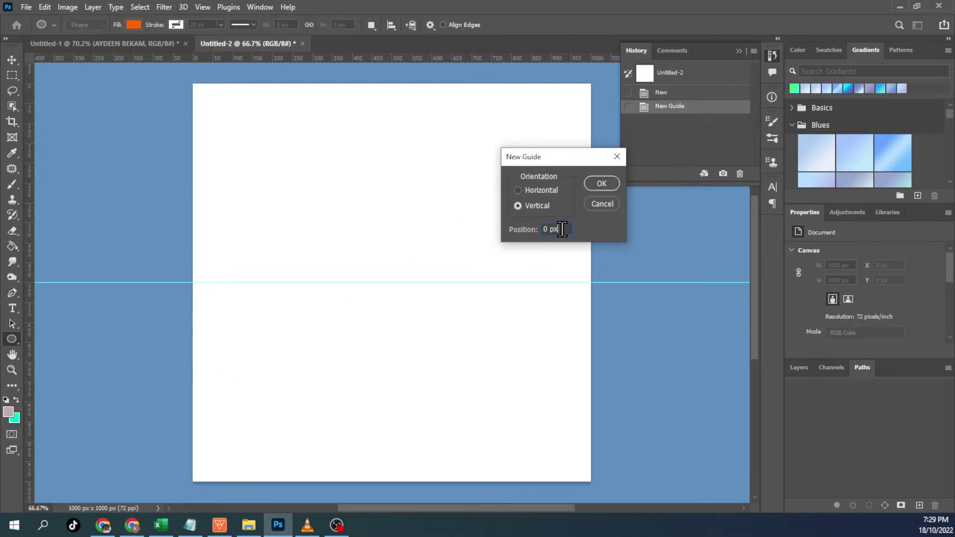
{"action": "left_click", "coordinate": [601, 184]}
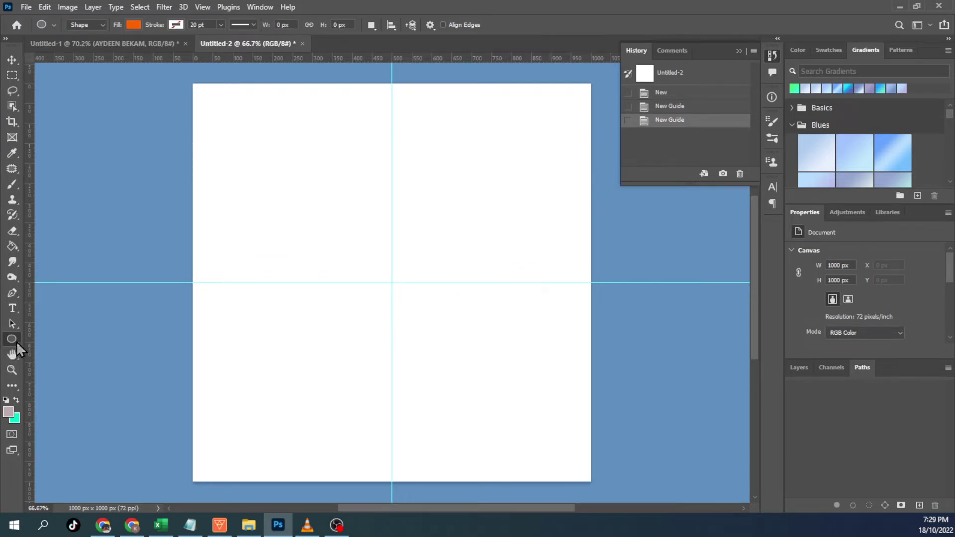
Draw a centred 800 × 800 px orange circle.
{"action": "left_click", "coordinate": [391, 282]}
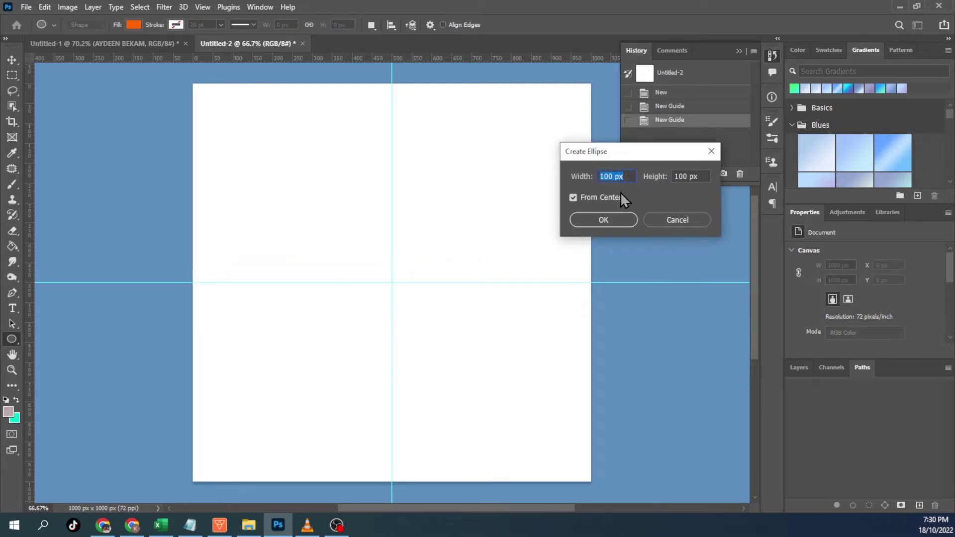
{"action": "type", "text": "800"}
{"action": "key", "text": "Tab"}
{"action": "type", "text": "800"}
{"action": "left_click", "coordinate": [596, 220]}
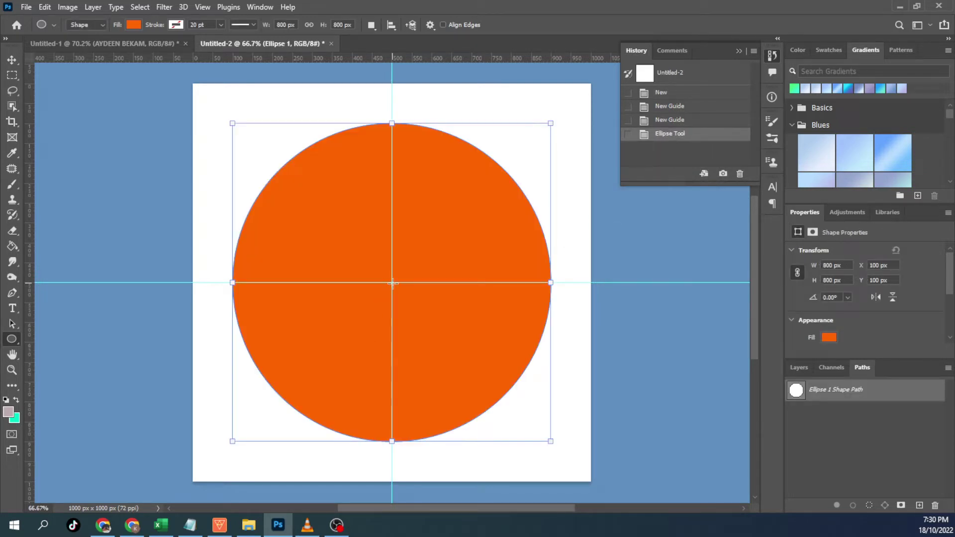
Add a centred 750 px circle with an 8 pt black outline.
{"action": "left_click", "coordinate": [392, 283]}
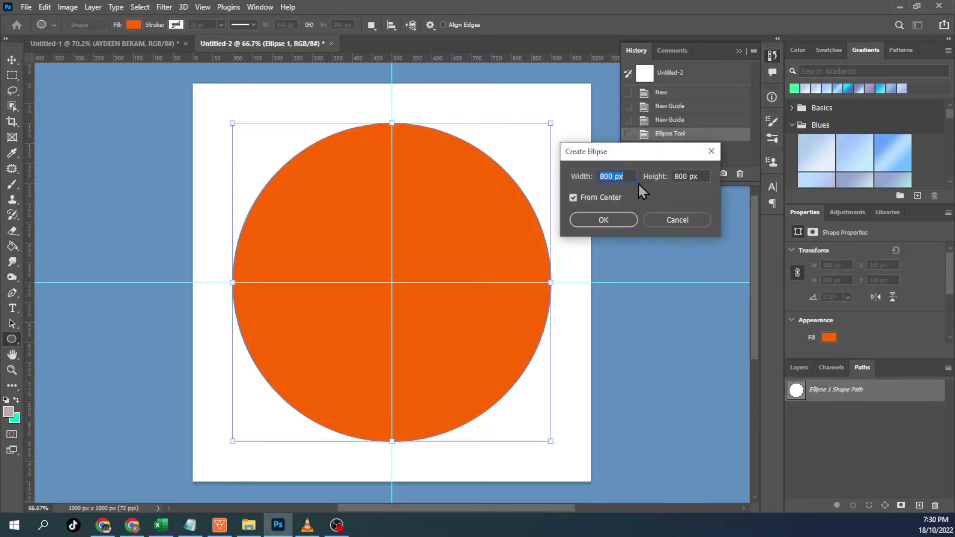
{"action": "type", "text": "750"}
{"action": "left_click", "coordinate": [681, 177]}
{"action": "type", "text": "750"}
{"action": "left_click", "coordinate": [603, 219]}
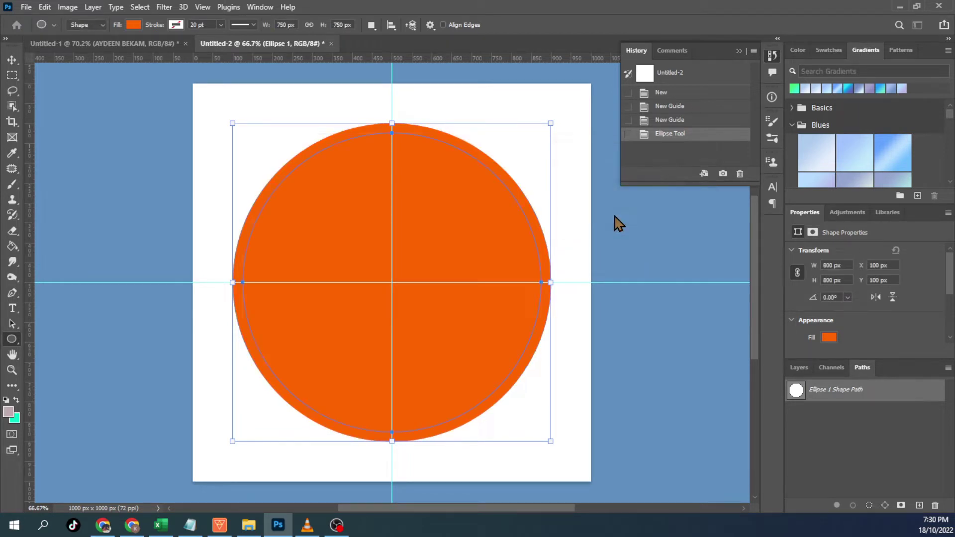
{"action": "left_click", "coordinate": [196, 25]}
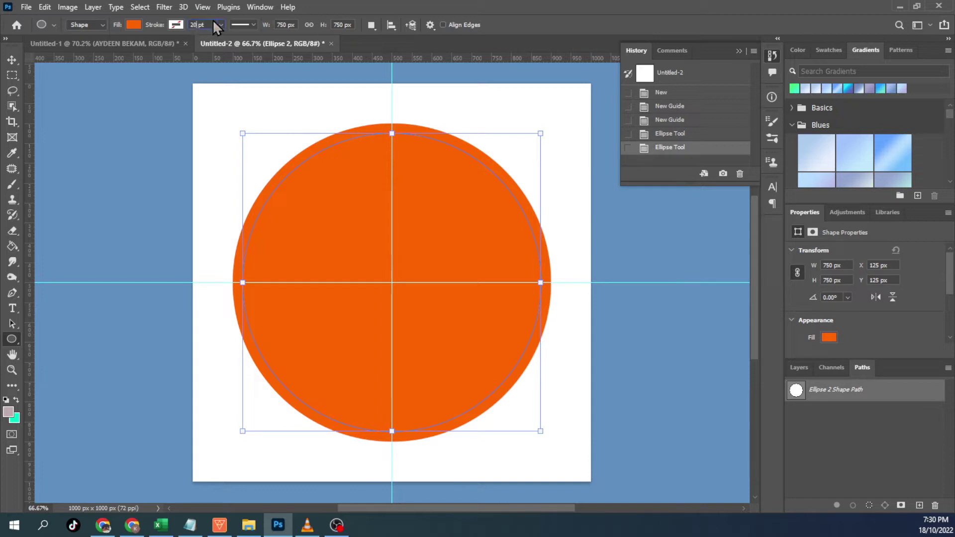
{"action": "type", "text": "8"}
{"action": "key", "text": "Return"}
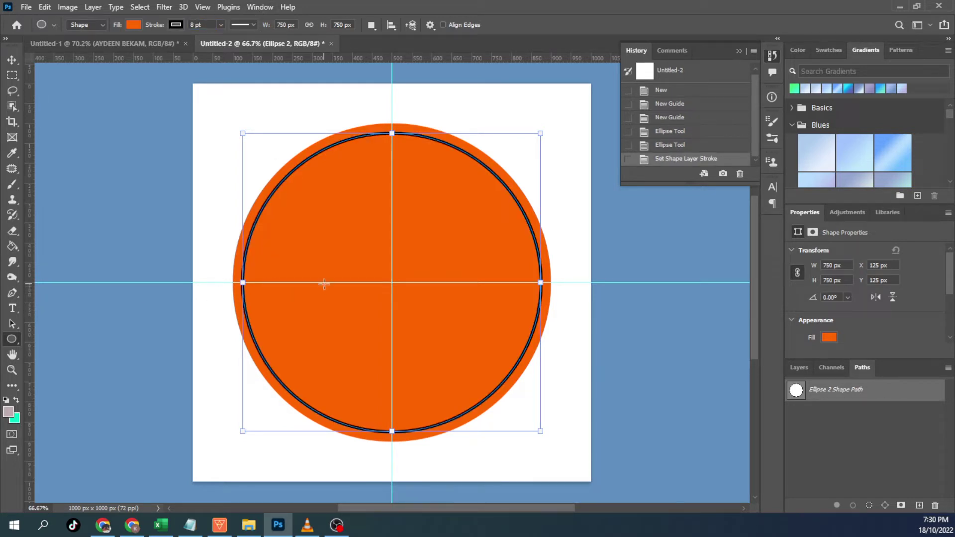
Add a centred 550 px inner circle with a 10 pt black outline.
{"action": "left_click", "coordinate": [391, 283]}
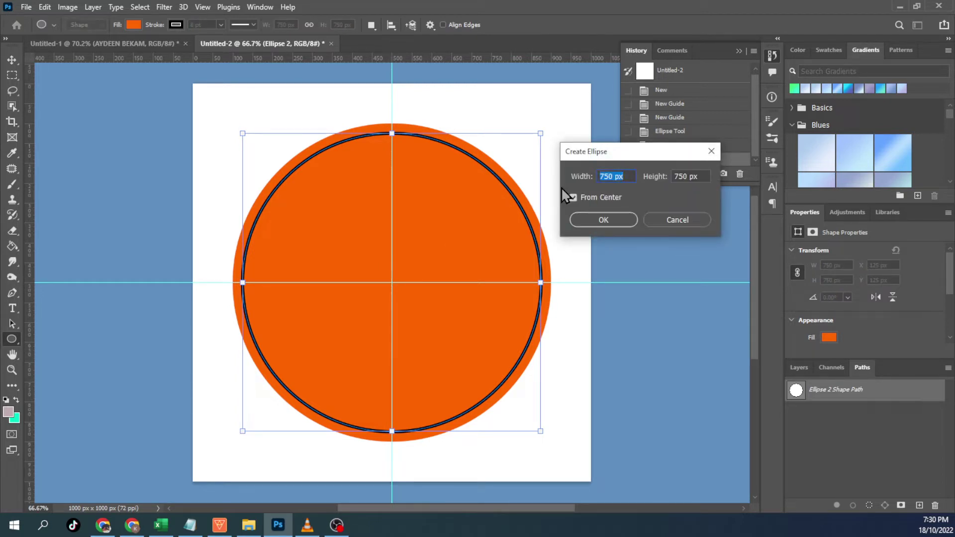
{"action": "type", "text": "5550"}
{"action": "double_click", "coordinate": [689, 176]}
{"action": "left_click", "coordinate": [614, 221]}
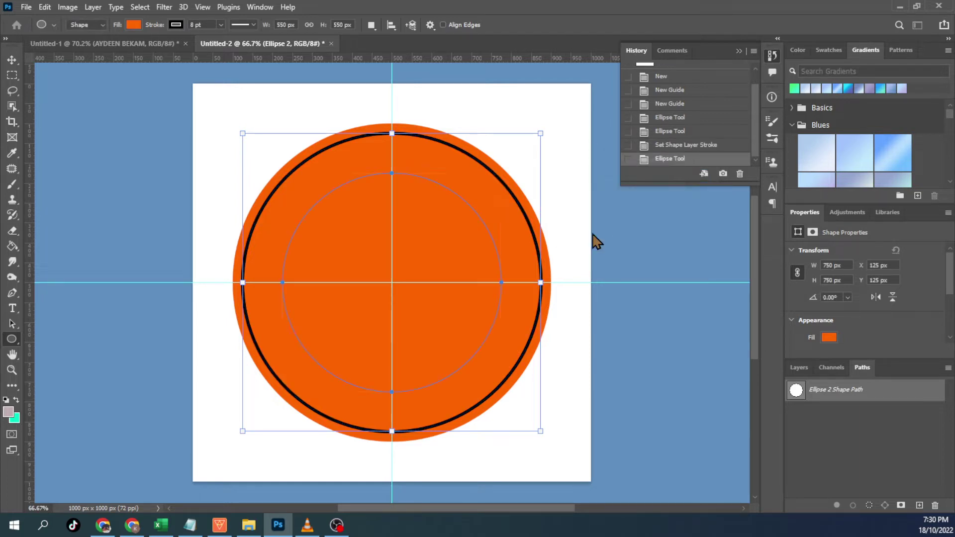
{"action": "left_click", "coordinate": [215, 23]}
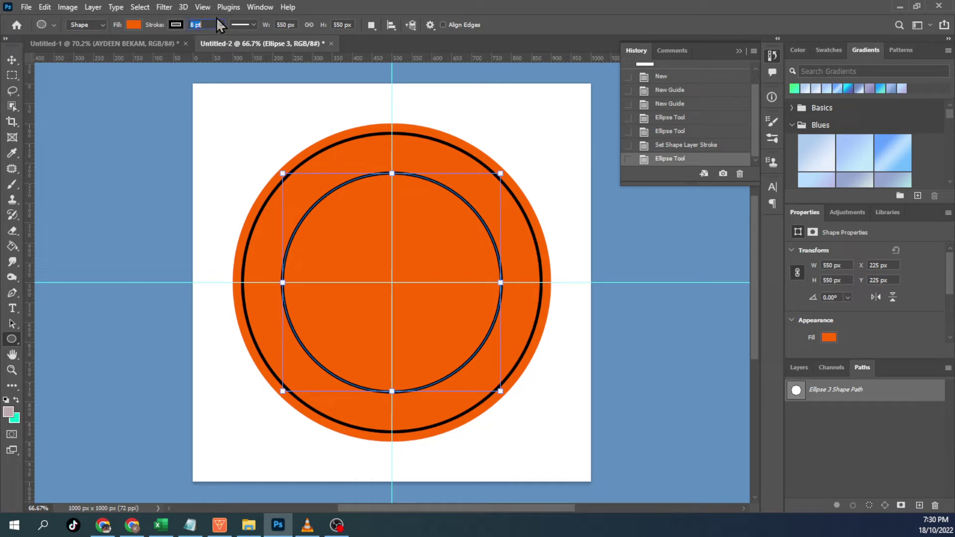
{"action": "type", "text": "10"}
{"action": "key", "text": "Return"}
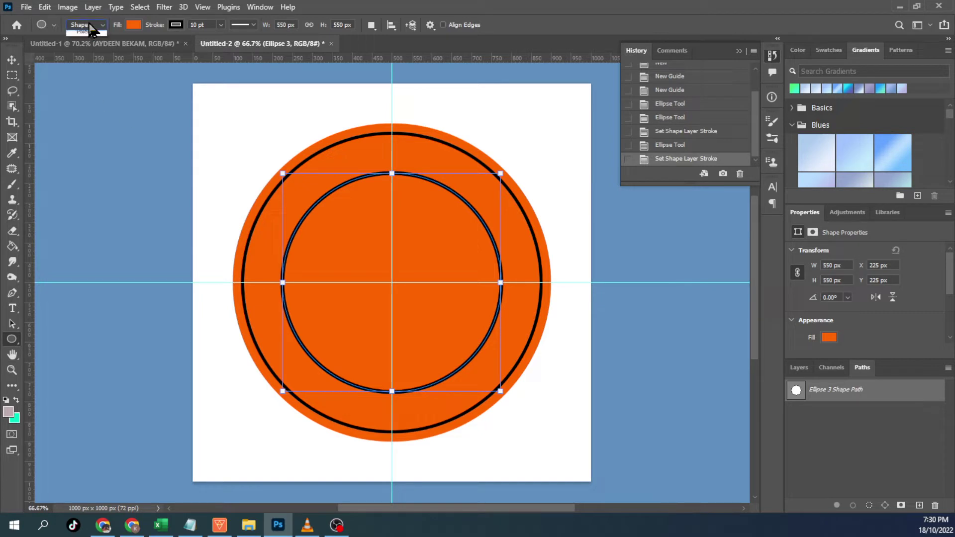
{"action": "left_click", "coordinate": [88, 25]}
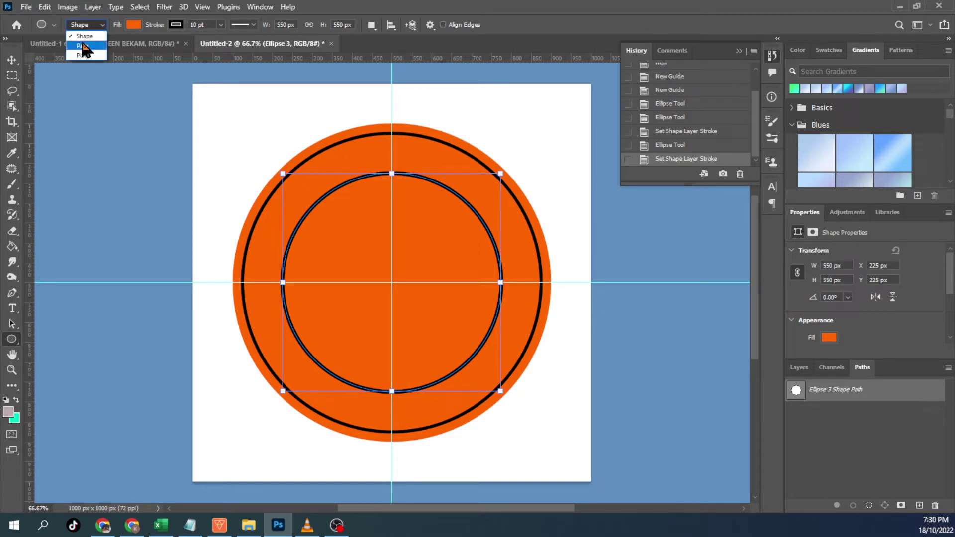
Draw a centred 550 × 550 px circular work path over the inner ring.
{"action": "left_click", "coordinate": [392, 285]}
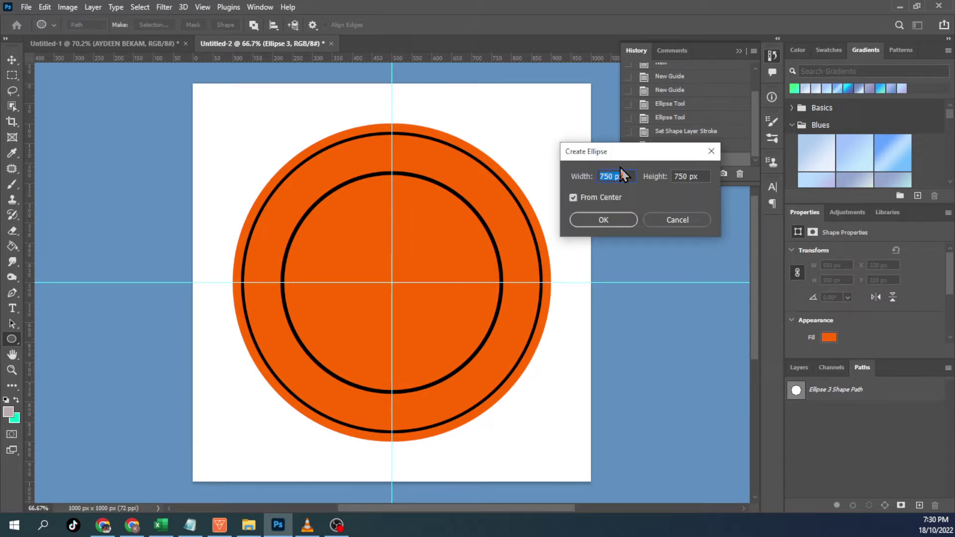
{"action": "type", "text": "550"}
{"action": "double_click", "coordinate": [676, 170]}
{"action": "left_click", "coordinate": [603, 222]}
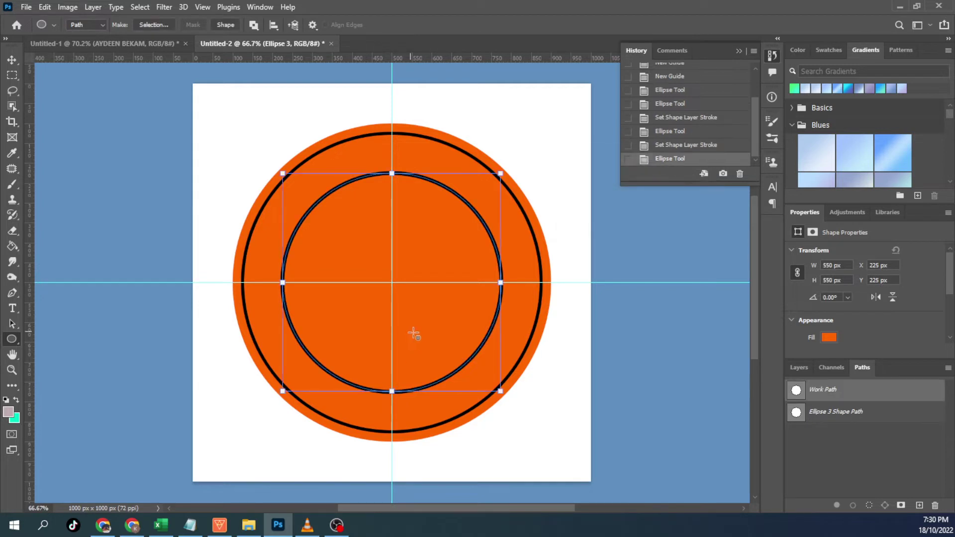
{"action": "key", "text": "ctrl+plus"}
{"action": "key", "text": "ctrl+plus"}
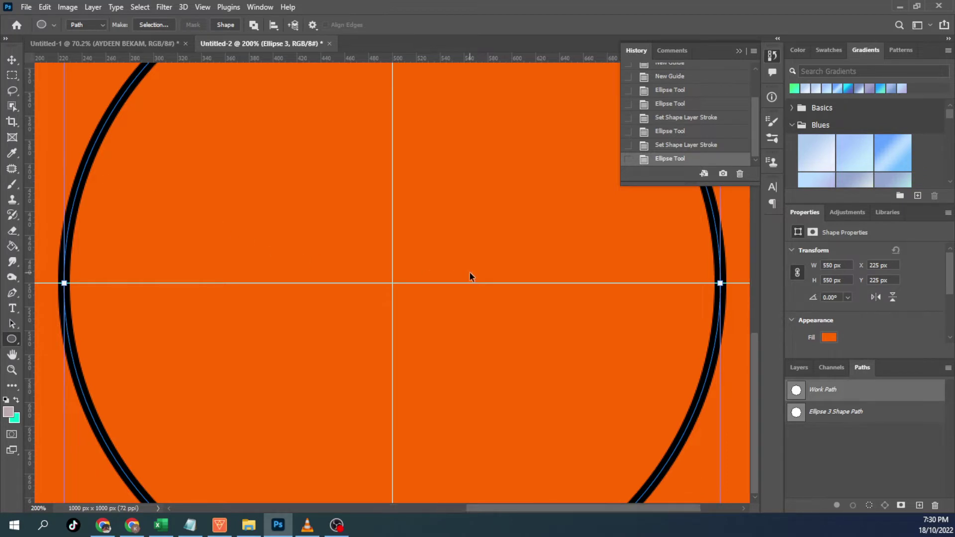
{"action": "key", "text": "ctrl+0"}
{"action": "left_click", "coordinate": [12, 308]}
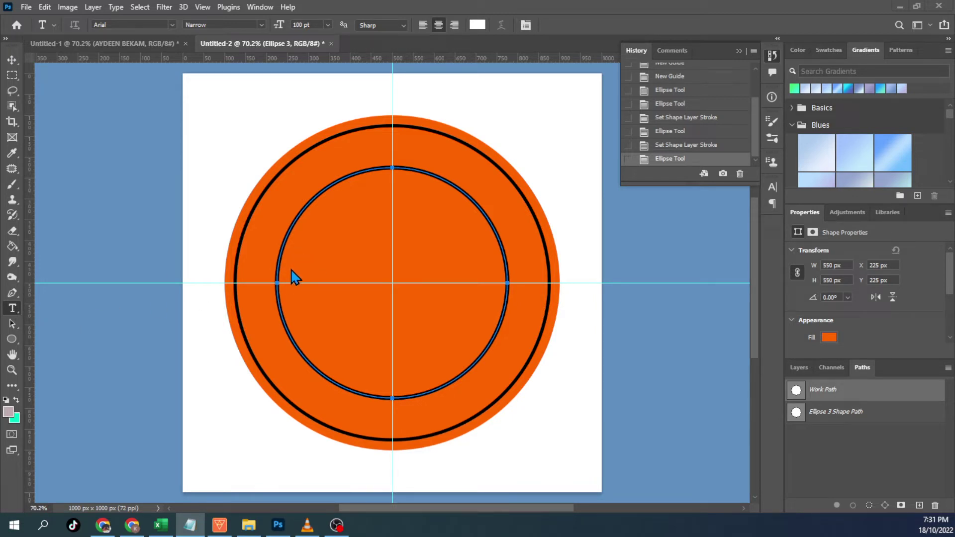
Paste 'PUSAT TERAPI' as text along the inner circular path and commit it.
{"action": "left_click", "coordinate": [15, 308]}
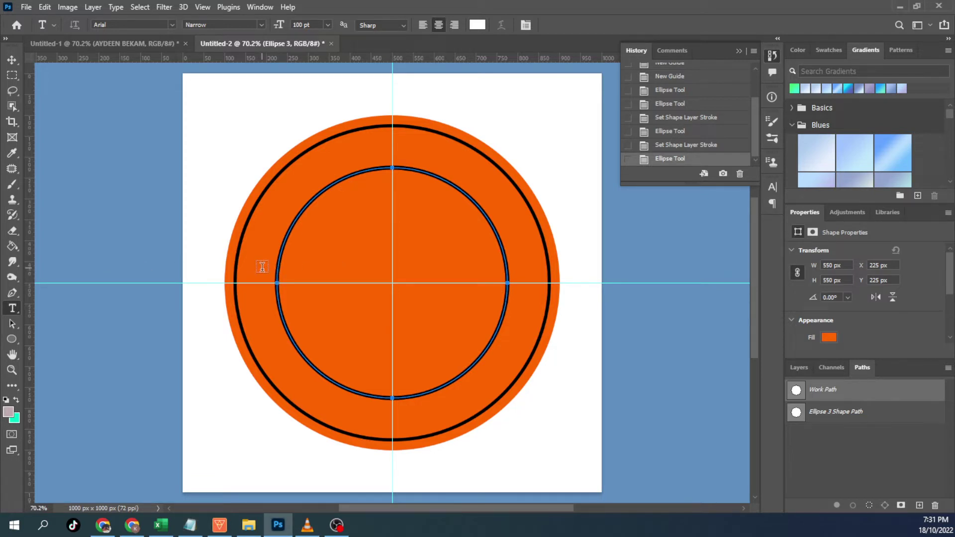
{"action": "key", "text": "ctrl+plus"}
{"action": "key", "text": "ctrl+plus"}
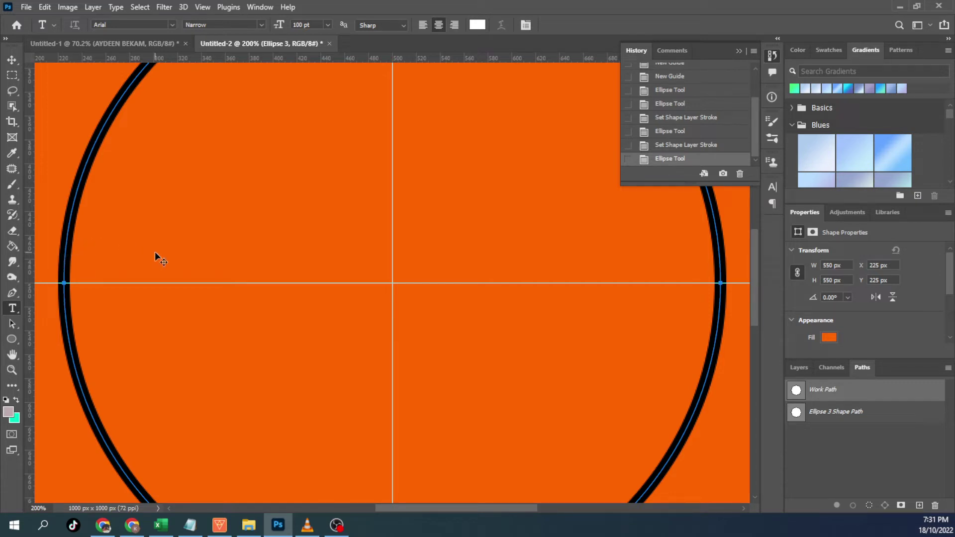
{"action": "key", "text": "ctrl+0"}
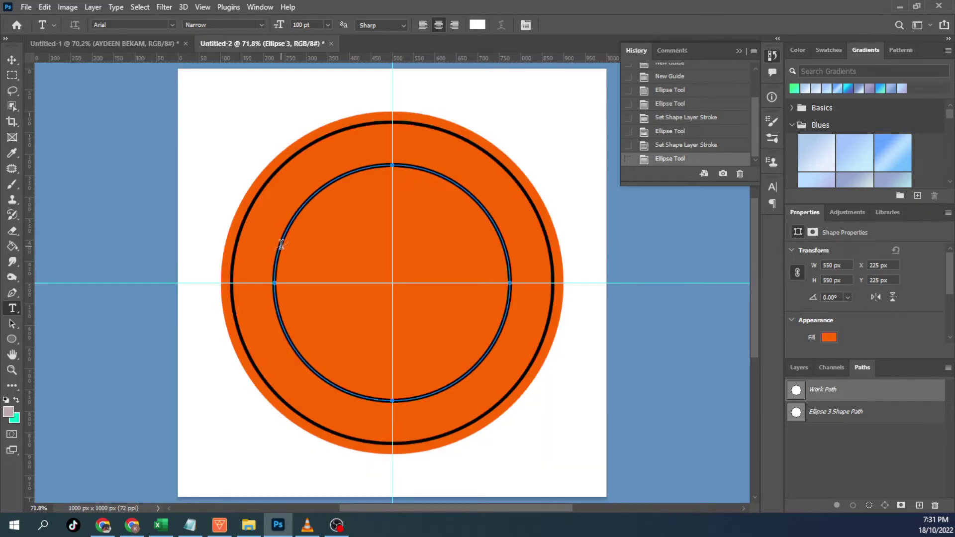
{"action": "left_click", "coordinate": [295, 214]}
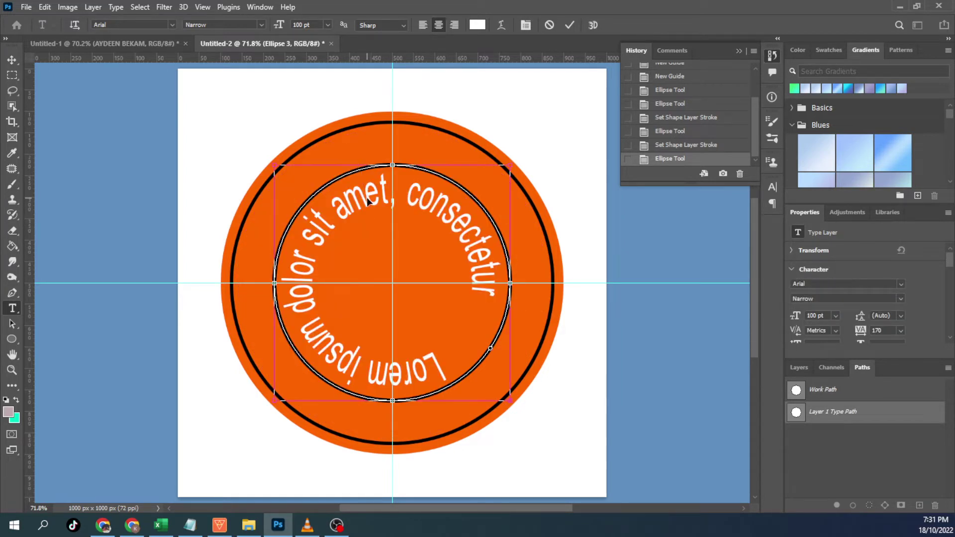
{"action": "key", "text": "ctrl+a"}
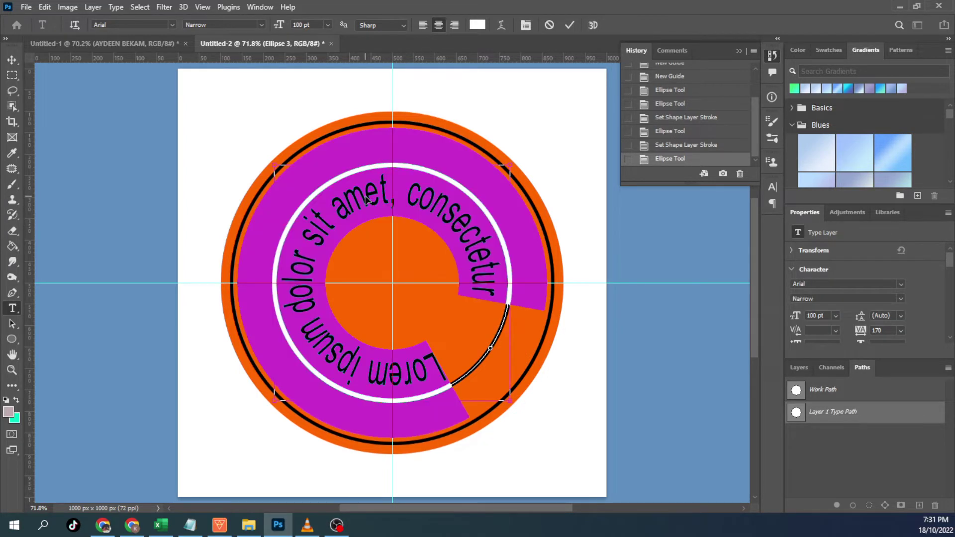
{"action": "type", "text": "PUSAT TERAPI"}
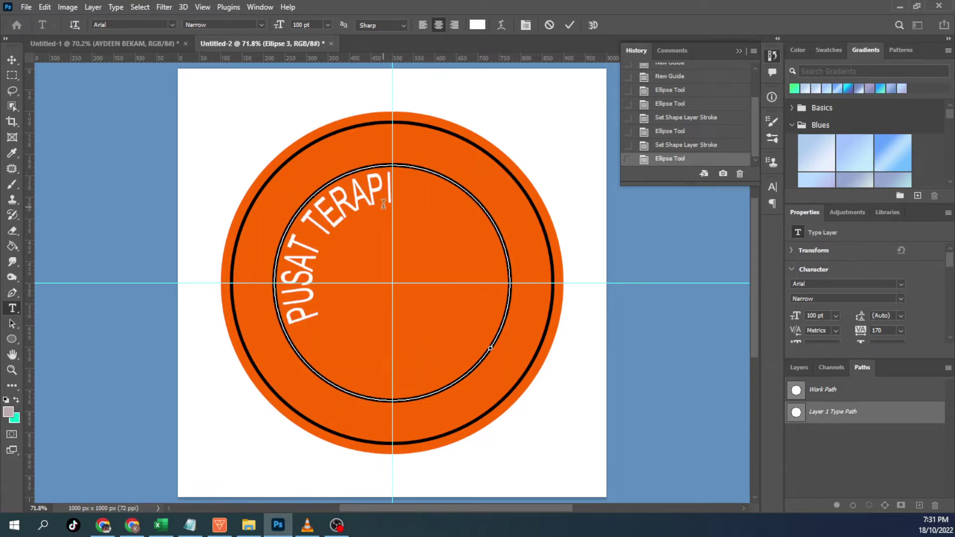
{"action": "left_click", "coordinate": [570, 25]}
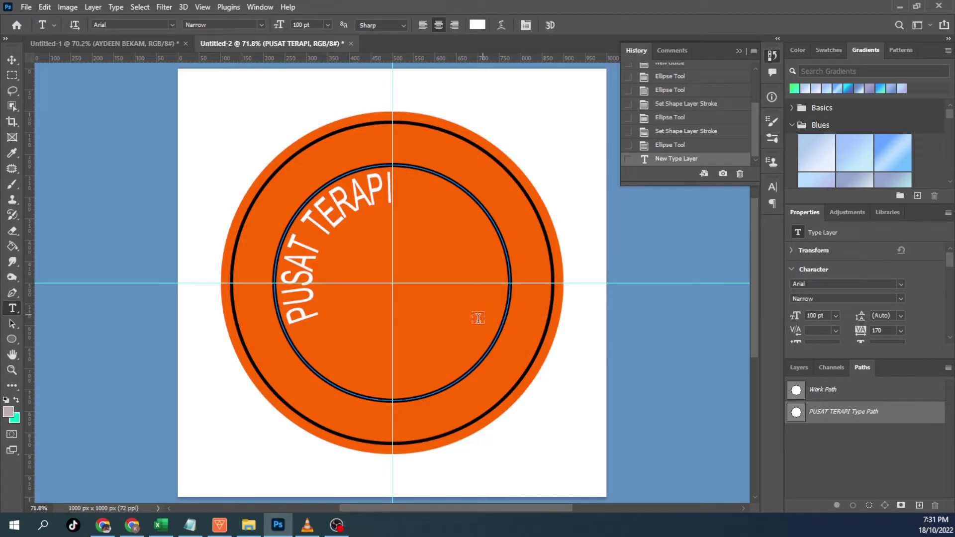
Rotate the PUSAT TERAPI path text until it is centred across the top.
{"action": "left_click", "coordinate": [429, 181]}
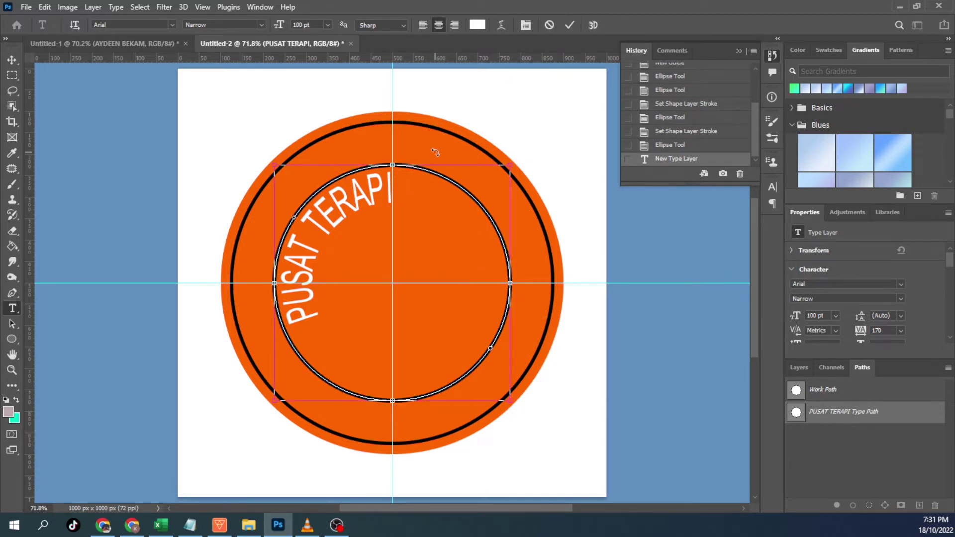
{"action": "mouse_move", "coordinate": [435, 152]}
{"action": "left_mouse_down"}
{"action": "mouse_move", "coordinate": [524, 229]}
{"action": "mouse_move", "coordinate": [511, 213]}
{"action": "left_mouse_up"}
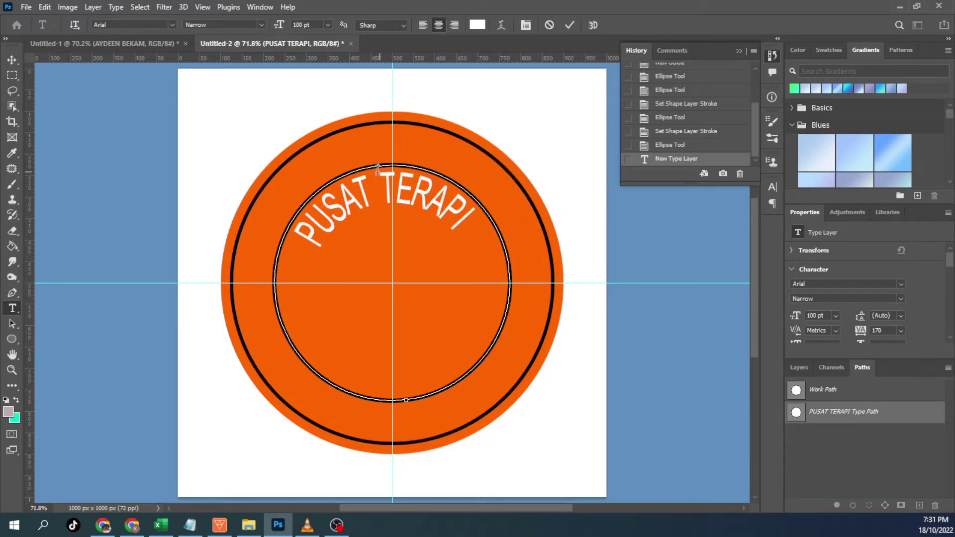
{"action": "key", "text": "ctrl"}
{"action": "left_click_drag", "start_coordinate": [441, 142], "coordinate": [458, 160]}
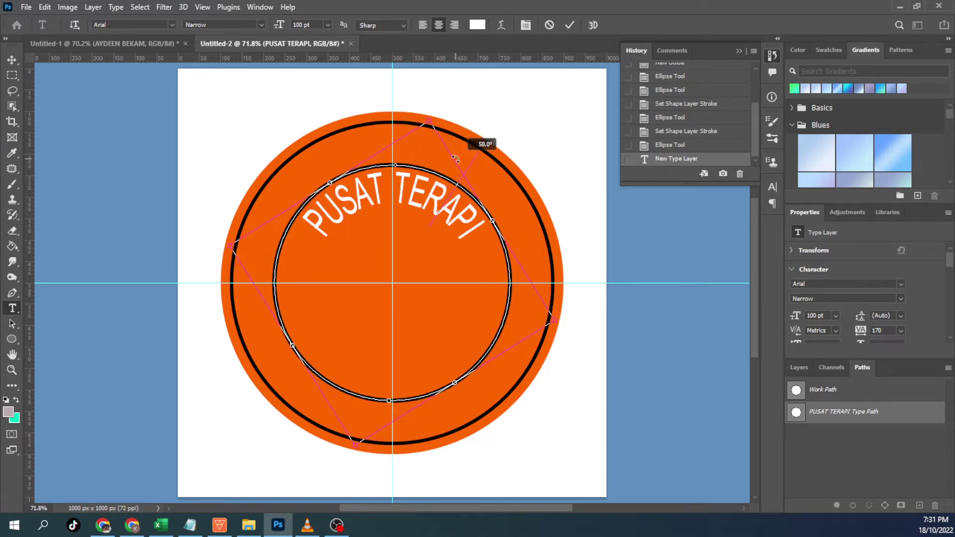
{"action": "left_click_drag", "start_coordinate": [457, 159], "coordinate": [467, 160]}
{"action": "key", "text": "ctrl"}
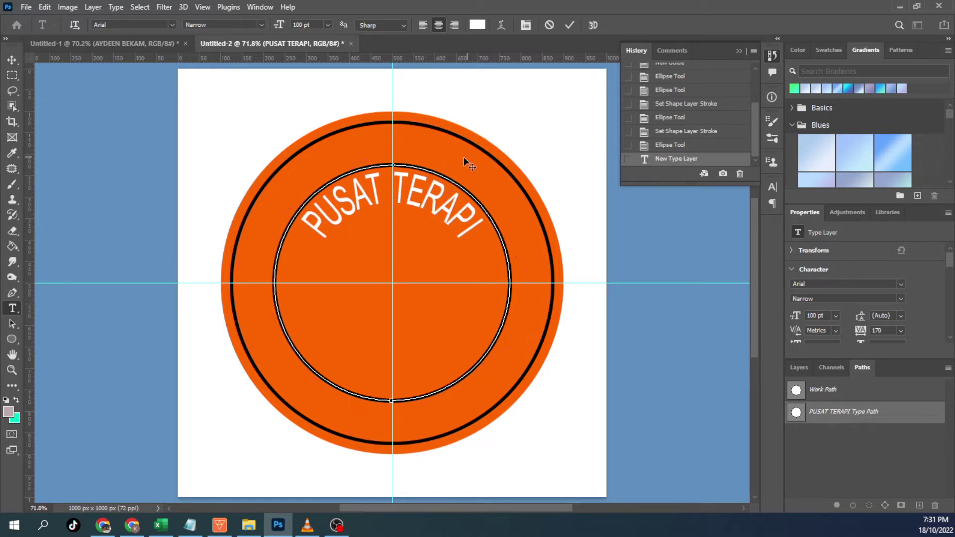
{"action": "left_click", "coordinate": [567, 25]}
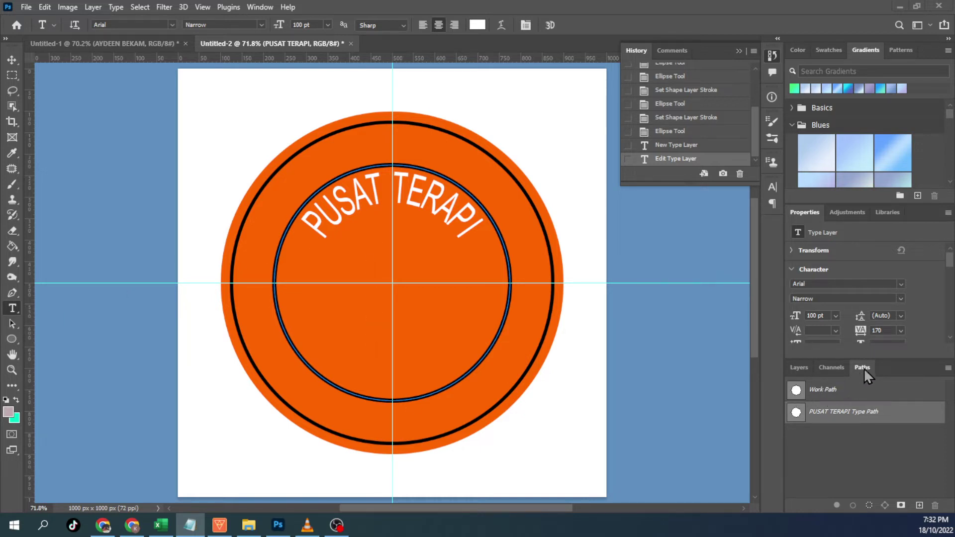
{"action": "left_click", "coordinate": [834, 391]}
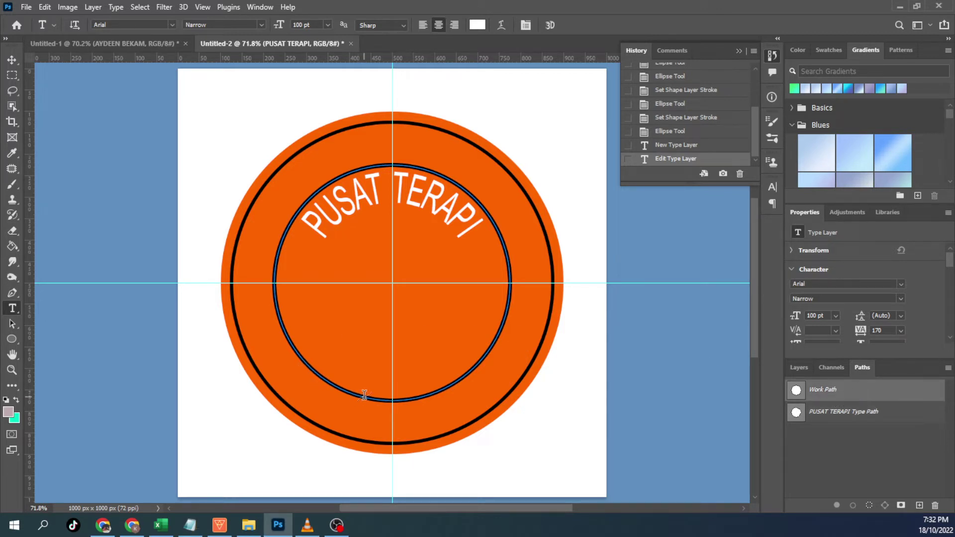
{"action": "left_click", "coordinate": [364, 394]}
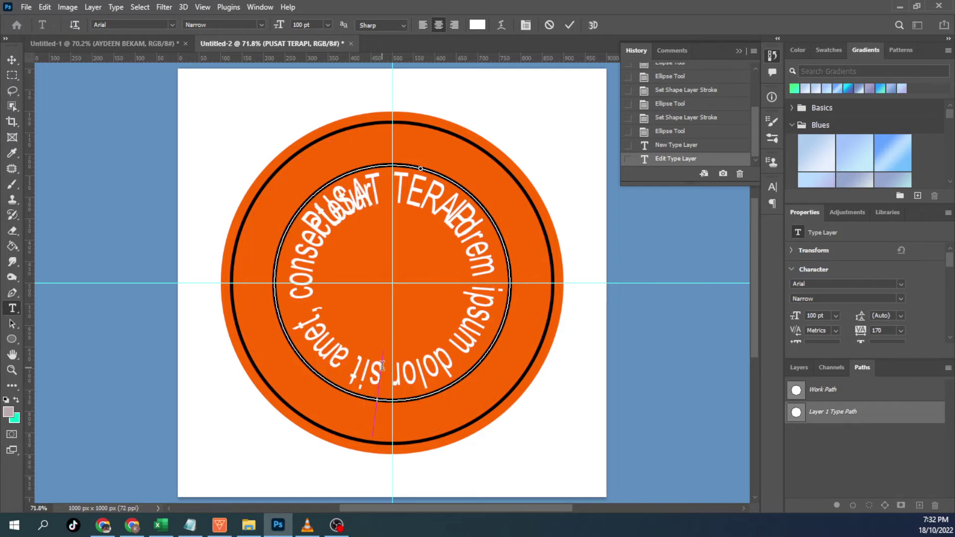
{"action": "type", "text": "AYDEEN BEKAM"}
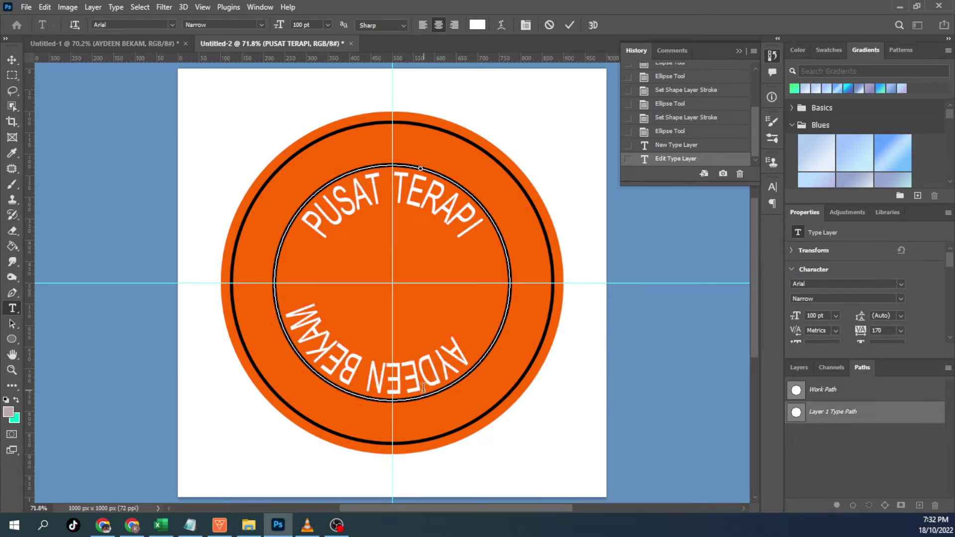
{"action": "key", "text": "ctrl"}
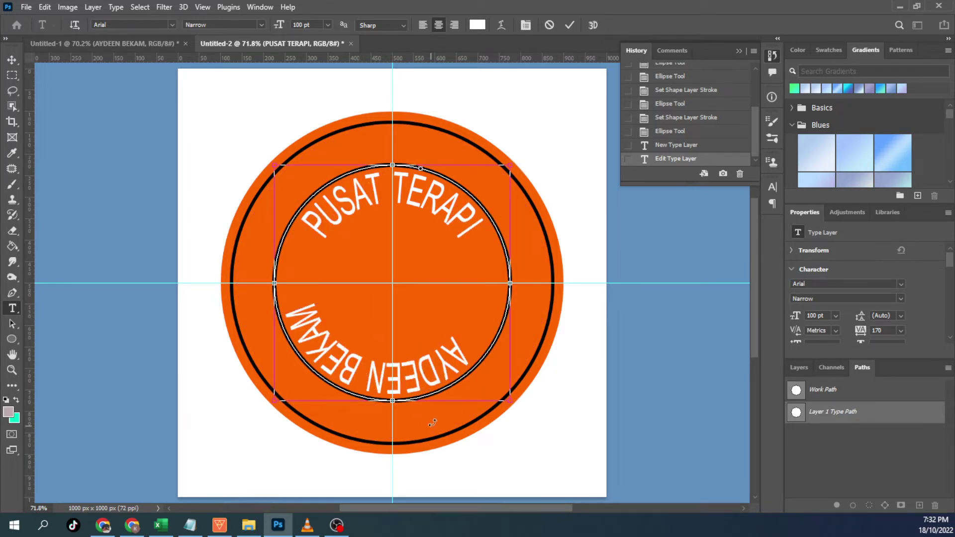
{"action": "left_click", "coordinate": [570, 25]}
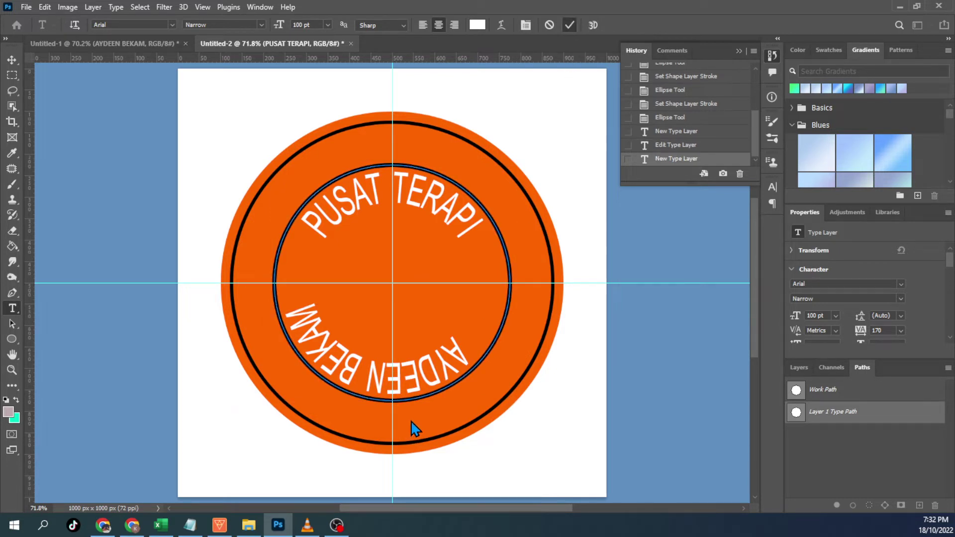
{"action": "left_click", "coordinate": [440, 361]}
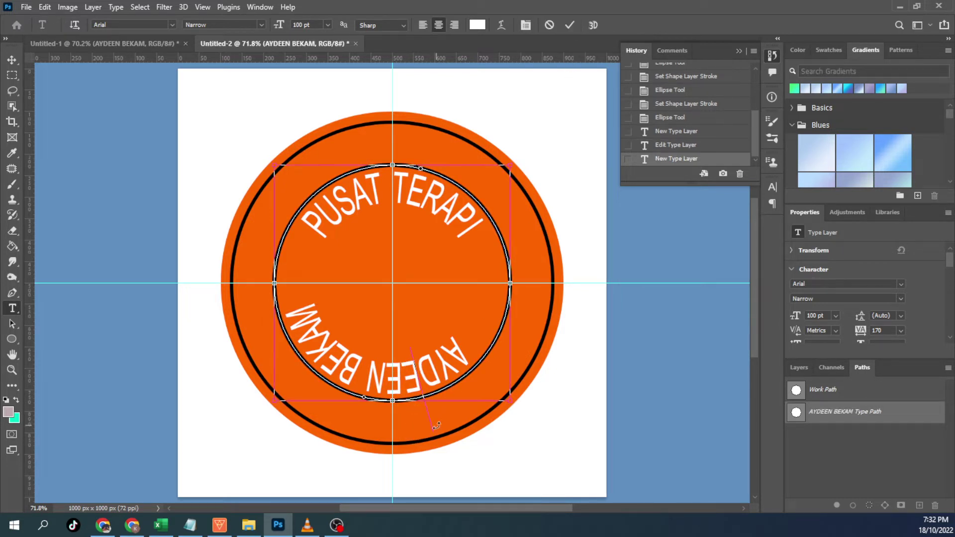
{"action": "key", "text": "ctrl"}
{"action": "left_click_drag", "start_coordinate": [465, 411], "coordinate": [395, 420]}
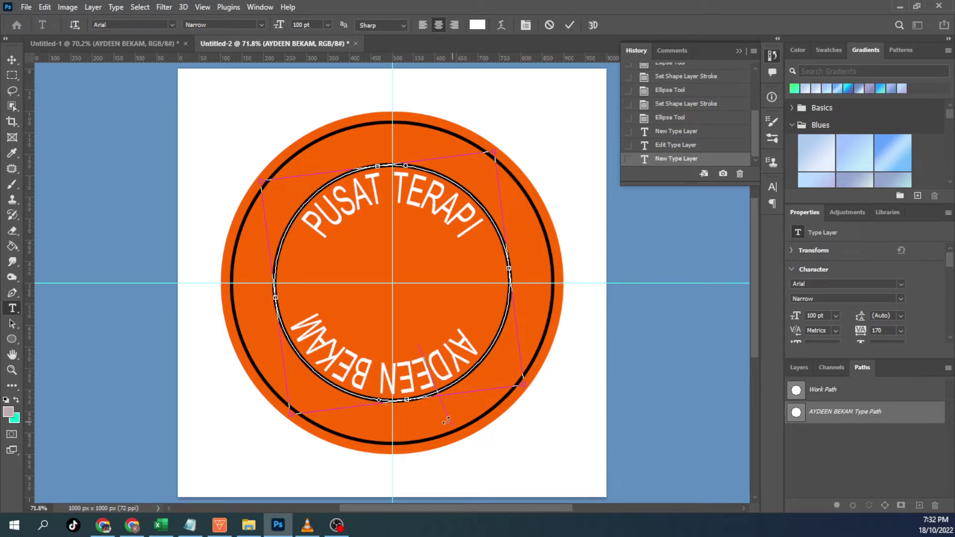
{"action": "left_click_drag", "start_coordinate": [432, 413], "coordinate": [445, 407]}
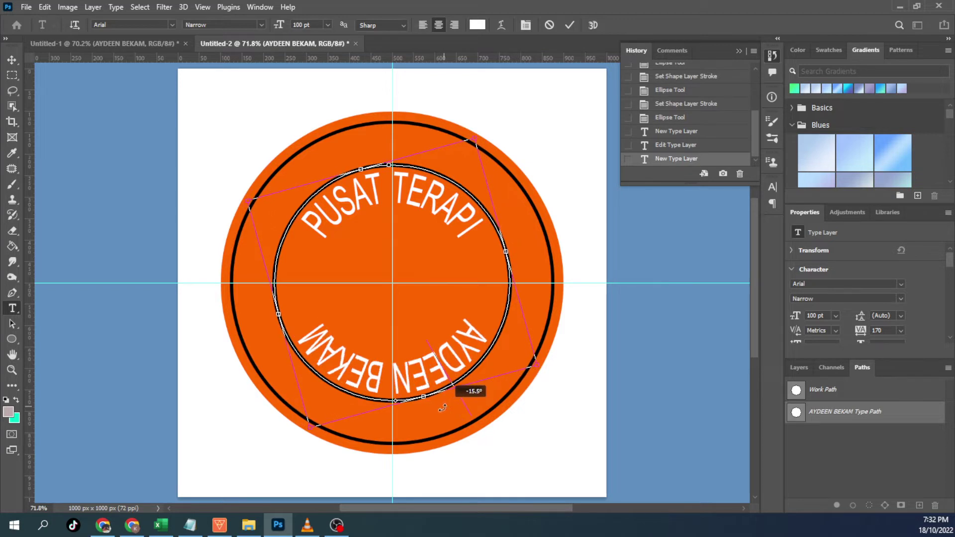
{"action": "left_click_drag", "start_coordinate": [445, 406], "coordinate": [440, 409]}
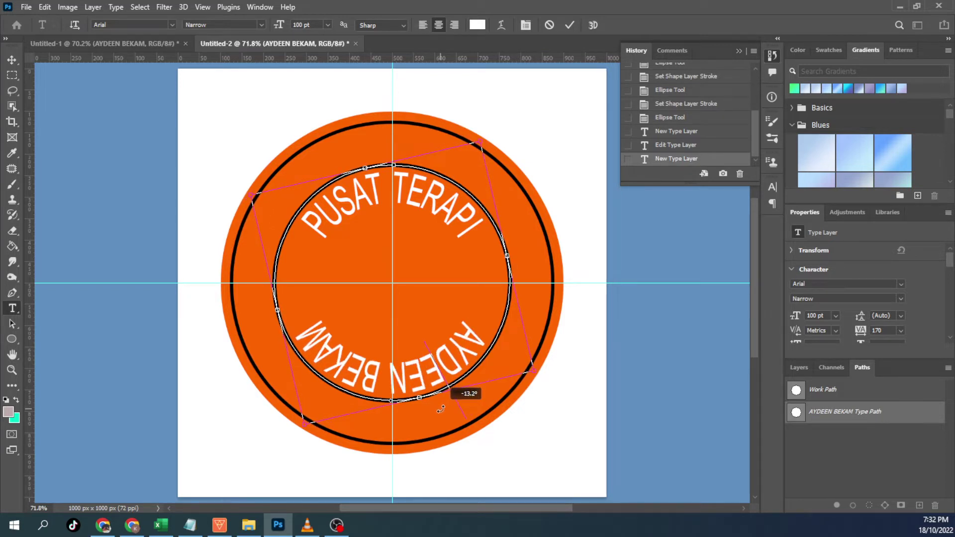
{"action": "key", "text": "Escape"}
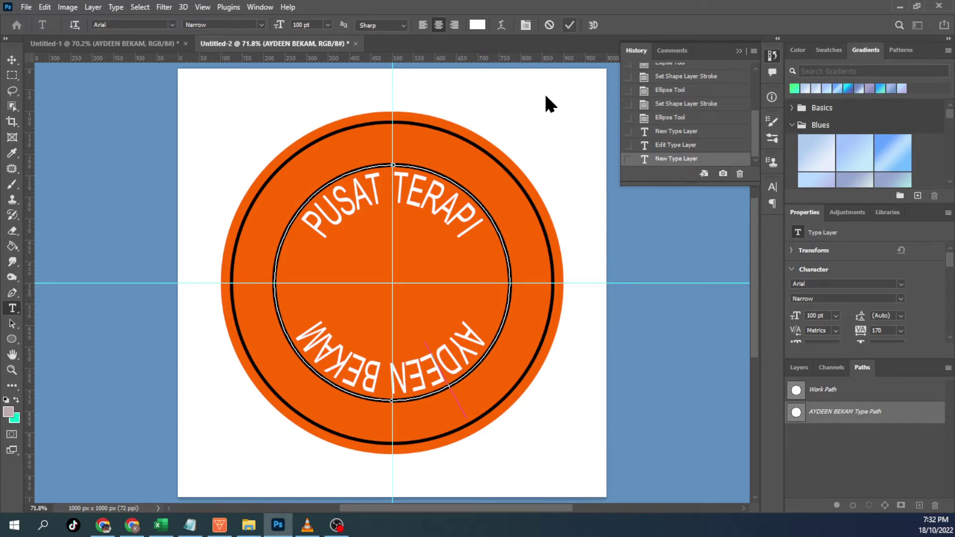
{"action": "left_click", "coordinate": [571, 25]}
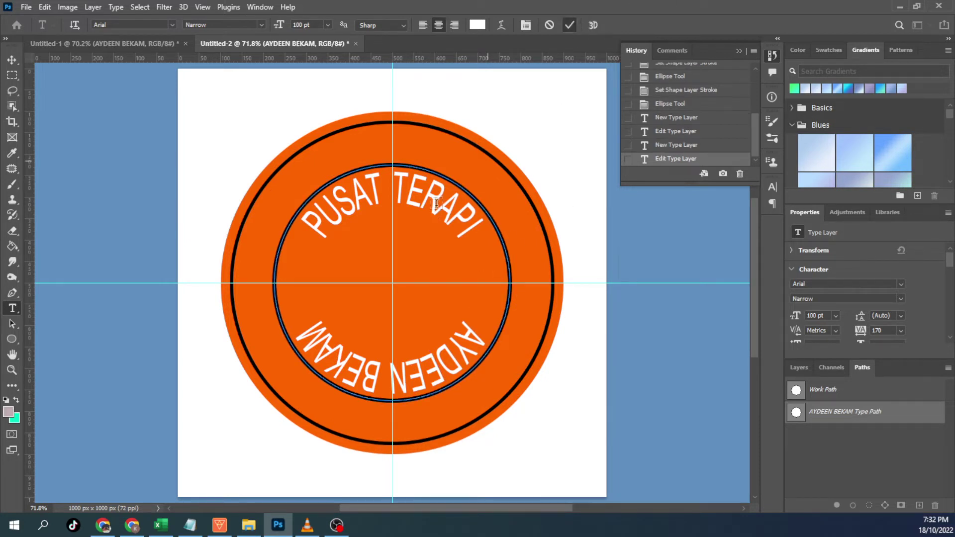
Give the PUSAT TERAPI text a 15 pt baseline shift in Character properties.
{"action": "left_click", "coordinate": [315, 174]}
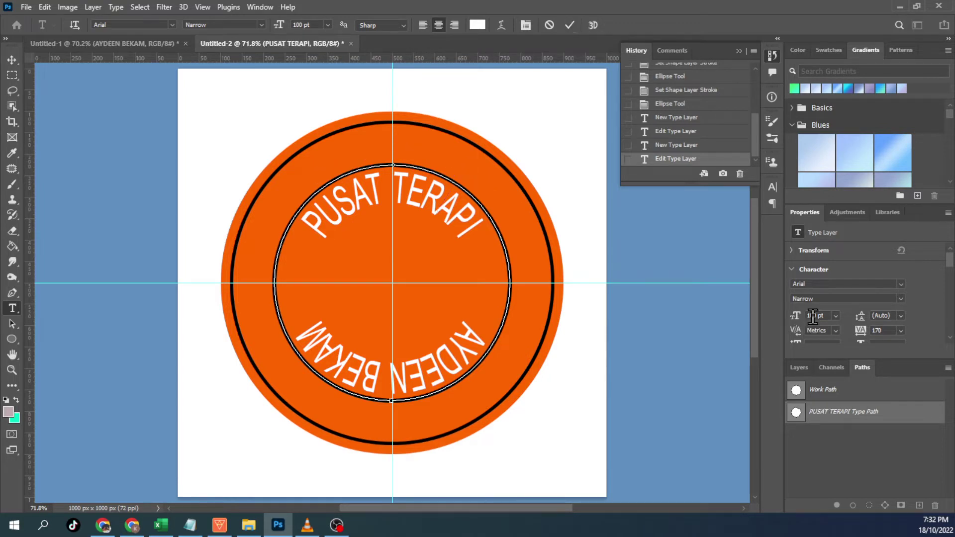
{"action": "scroll", "coordinate": [813, 315], "scroll_direction": "down", "scroll_amount": 1}
{"action": "scroll", "coordinate": [822, 314], "scroll_direction": "down", "scroll_amount": 1}
{"action": "scroll", "coordinate": [822, 315], "scroll_direction": "down", "scroll_amount": 1}
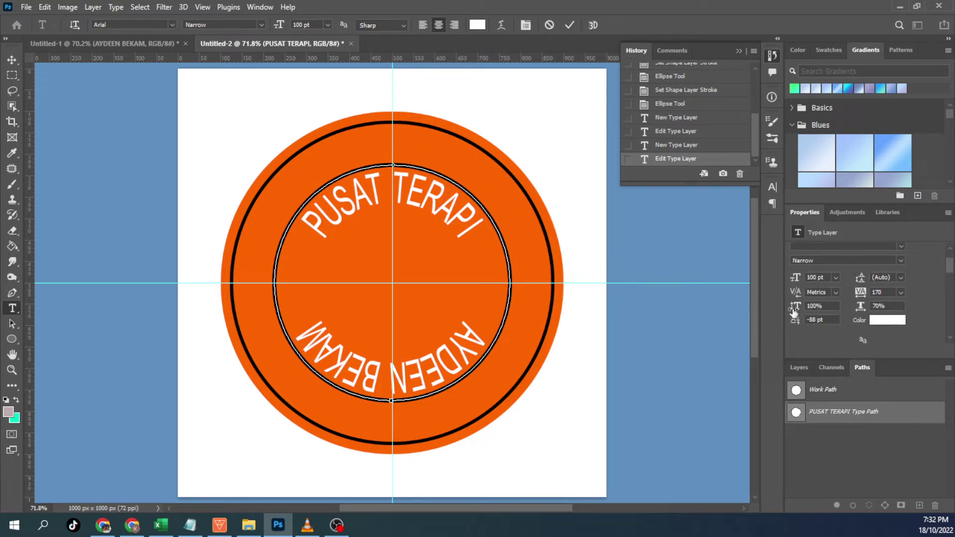
{"action": "scroll", "coordinate": [816, 311], "scroll_direction": "down", "scroll_amount": 1}
{"action": "left_click", "coordinate": [800, 311]}
{"action": "type", "text": "-15"}
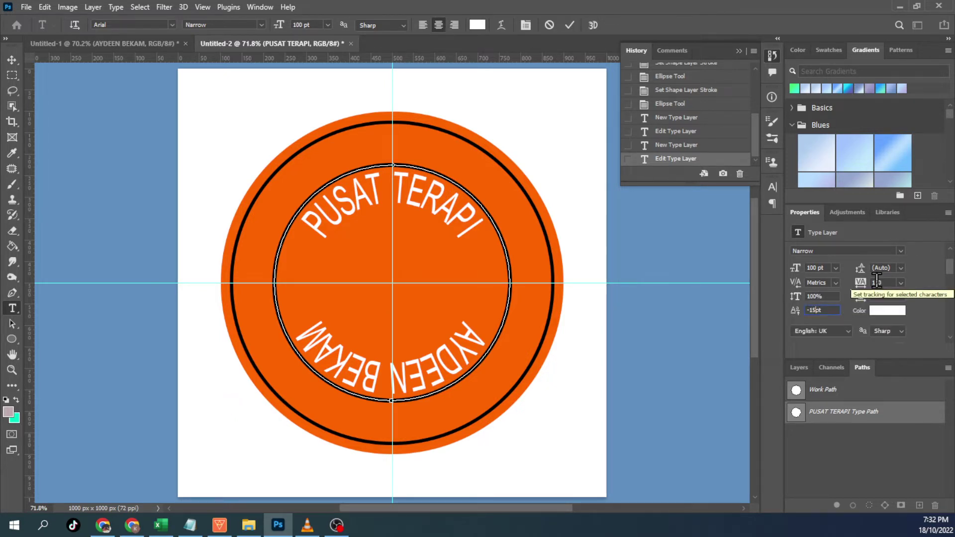
{"action": "left_click", "coordinate": [821, 310]}
{"action": "type", "text": "-88"}
{"action": "key", "text": "Return"}
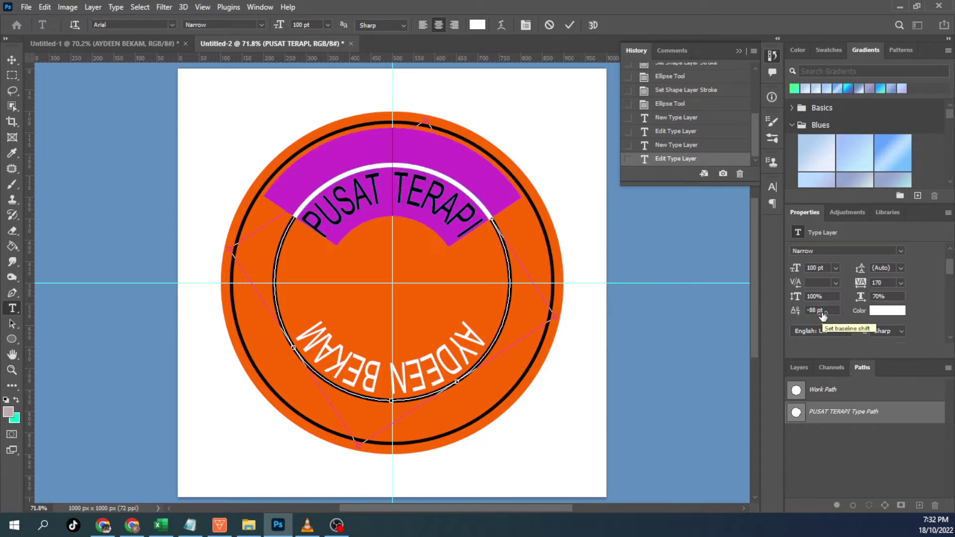
{"action": "type", "text": "15"}
{"action": "key", "text": "Return"}
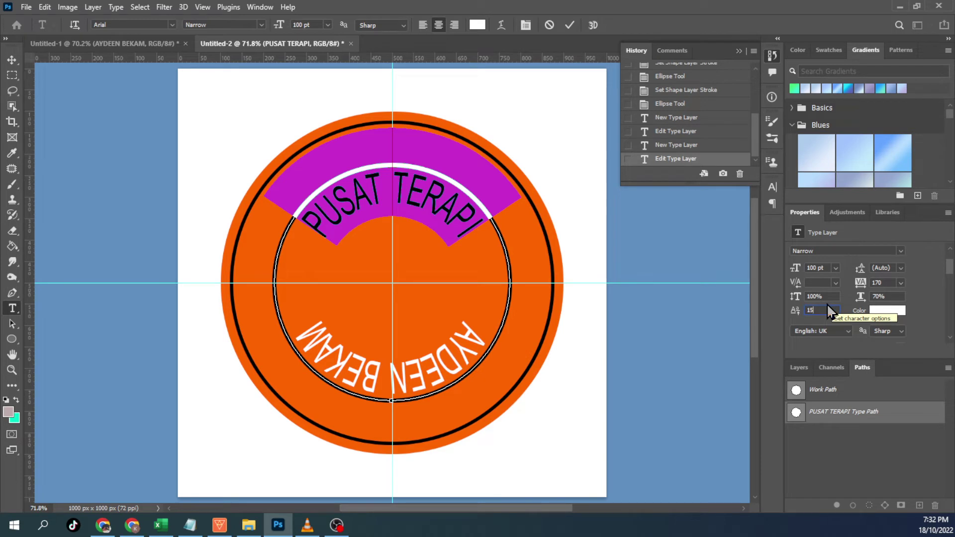
{"action": "key", "text": "Return"}
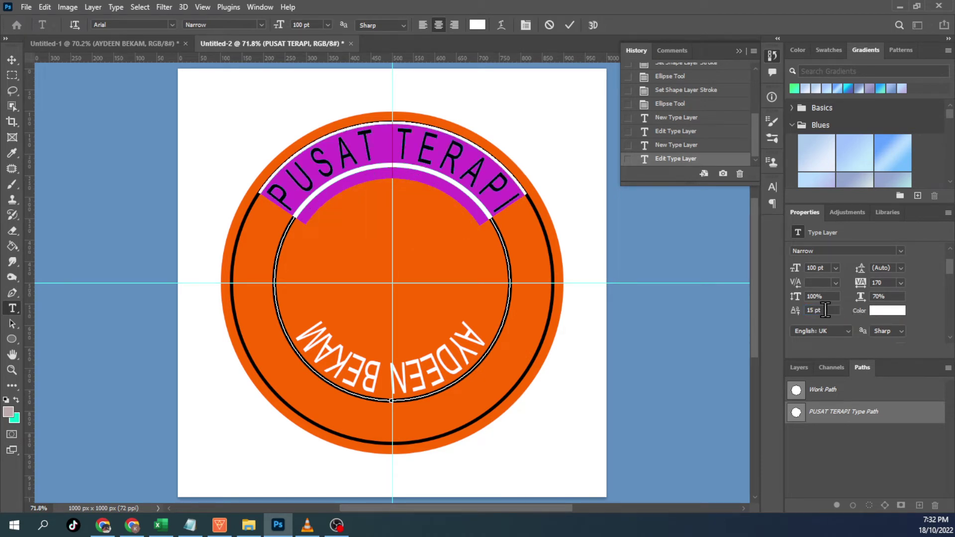
Set the PUSAT TERAPI tracking to 200 and commit the text.
{"action": "left_click", "coordinate": [878, 282]}
{"action": "type", "text": "200"}
{"action": "key", "text": "Return"}
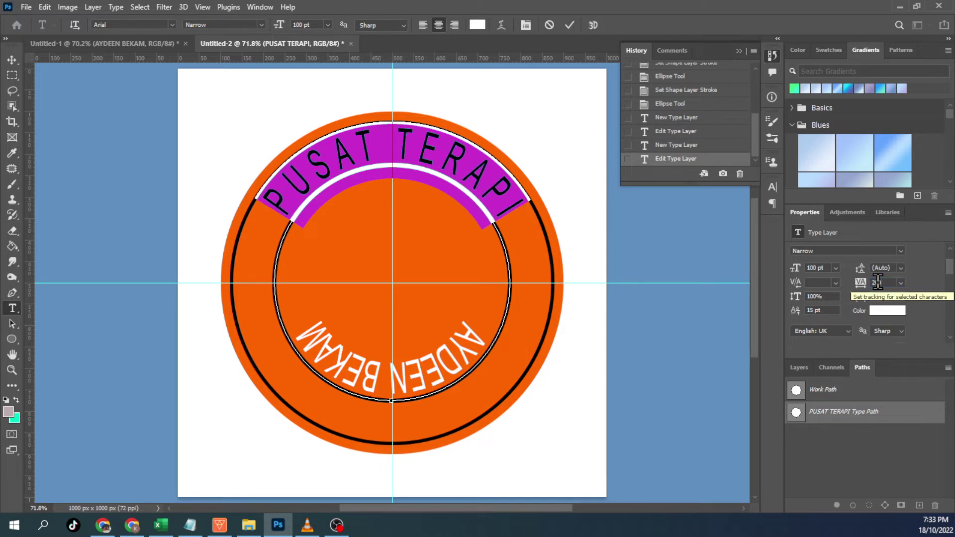
{"action": "left_click", "coordinate": [572, 25]}
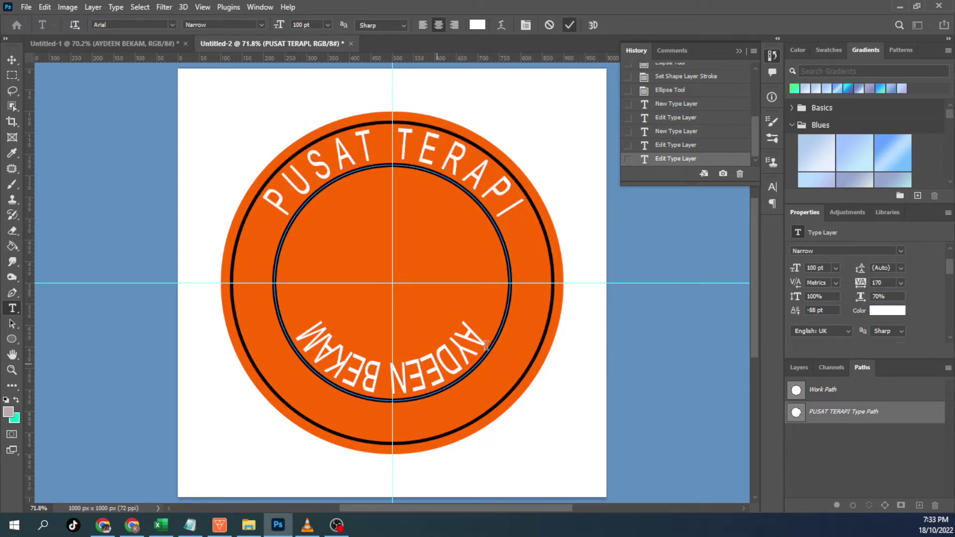
{"action": "left_click", "coordinate": [458, 366]}
{"action": "key", "text": "ctrl+a"}
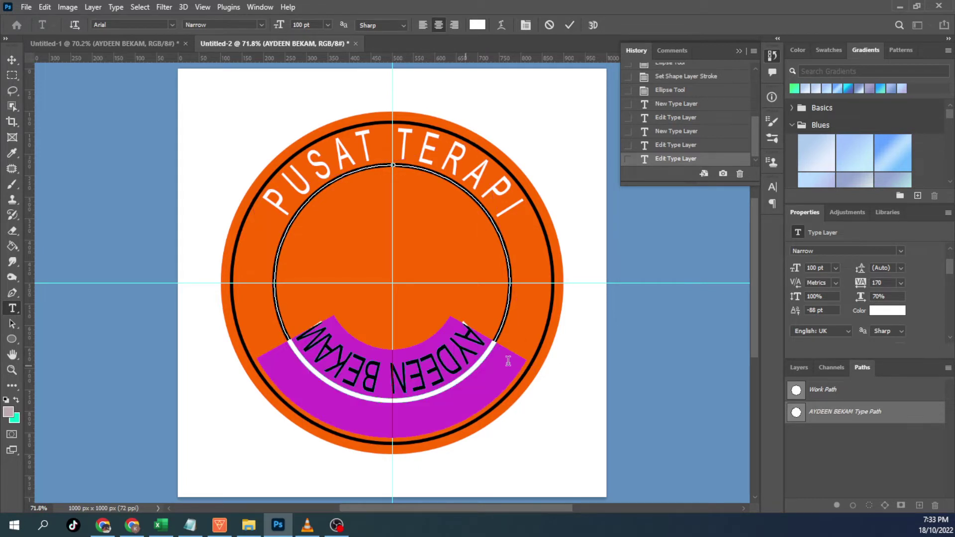
{"action": "left_click", "coordinate": [810, 309]}
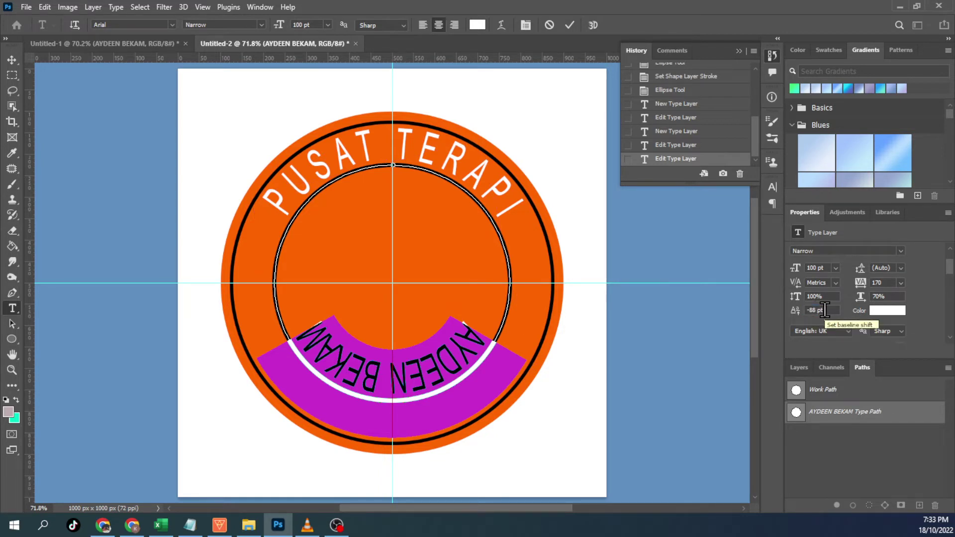
{"action": "type", "text": "-88"}
{"action": "key", "text": "Return"}
{"action": "left_click", "coordinate": [466, 369]}
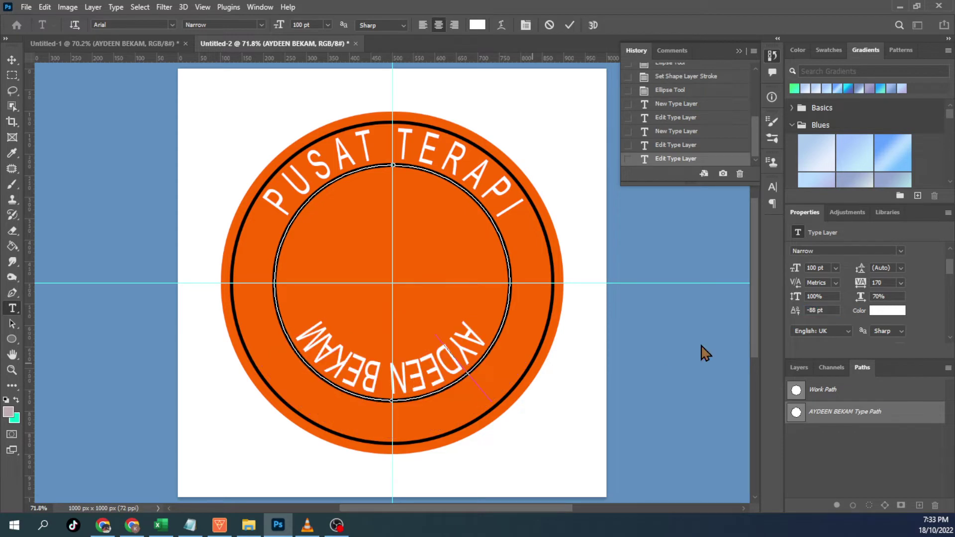
{"action": "left_click", "coordinate": [816, 311]}
{"action": "key", "text": "BackSpace"}
{"action": "key", "text": "BackSpace"}
{"action": "key", "text": "Escape"}
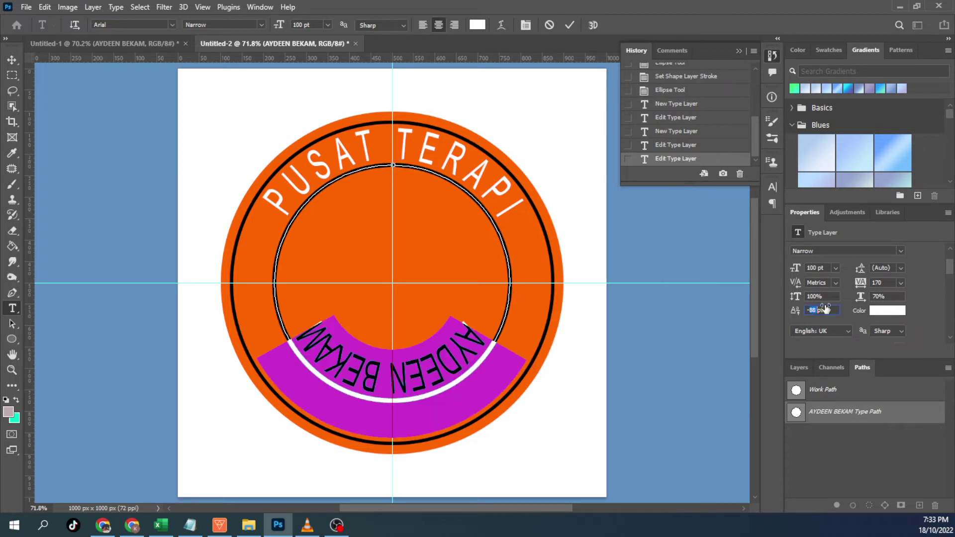
{"action": "type", "text": "-88"}
{"action": "left_click", "coordinate": [826, 309]}
{"action": "type", "text": "-20"}
{"action": "key", "text": "Return"}
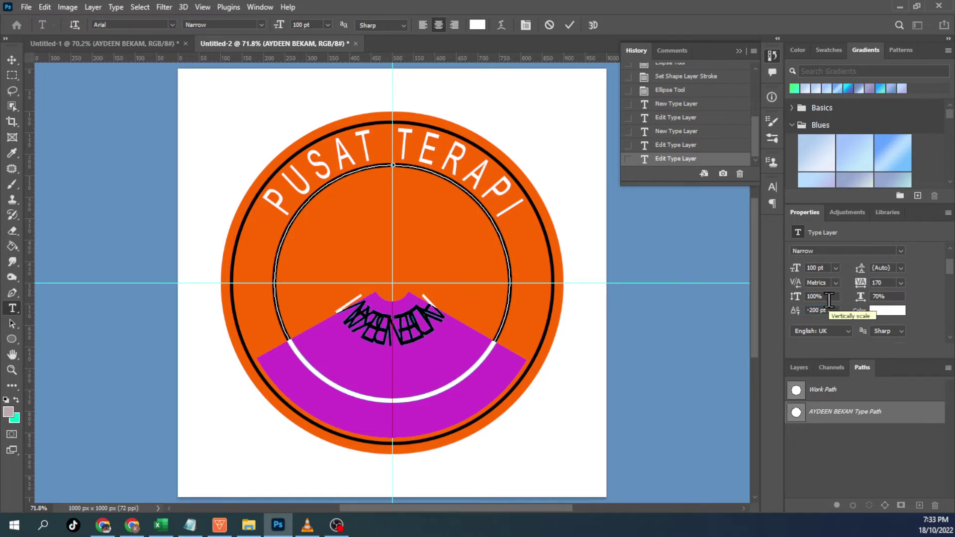
Step the baseline shift through -50, -30, -15 and 0 to 15 pt.
{"action": "left_click", "coordinate": [815, 309]}
{"action": "type", "text": "-"}
{"action": "type", "text": "50"}
{"action": "key", "text": "Return"}
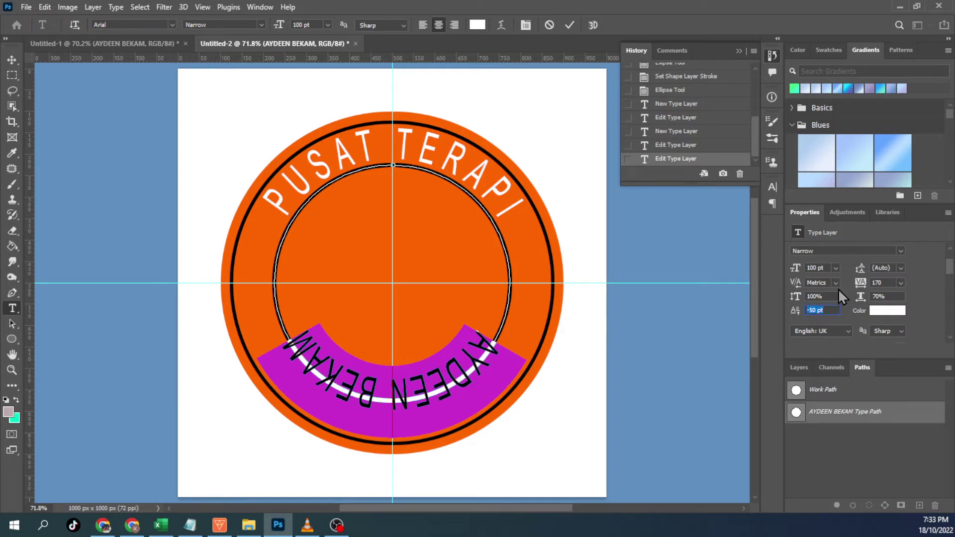
{"action": "type", "text": "-30"}
{"action": "key", "text": "Return"}
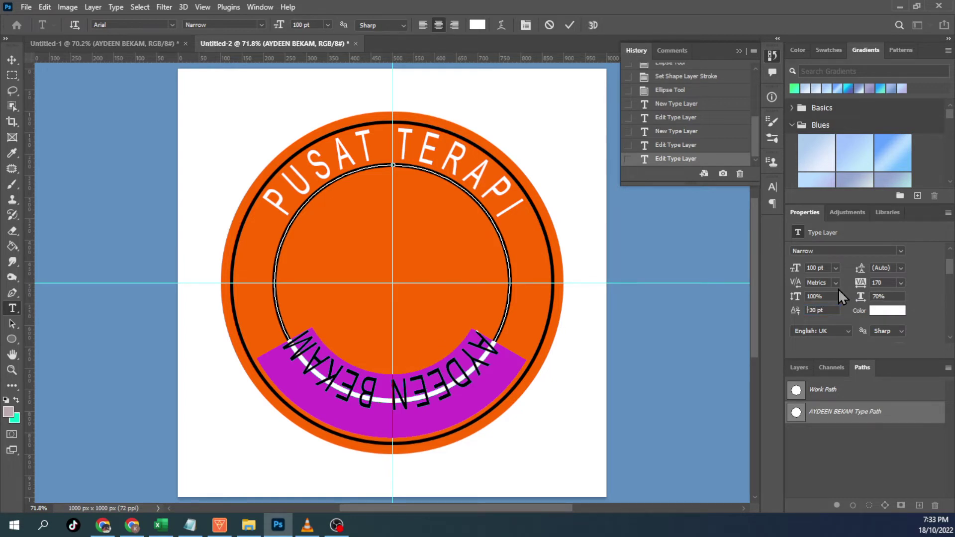
{"action": "key", "text": "Return"}
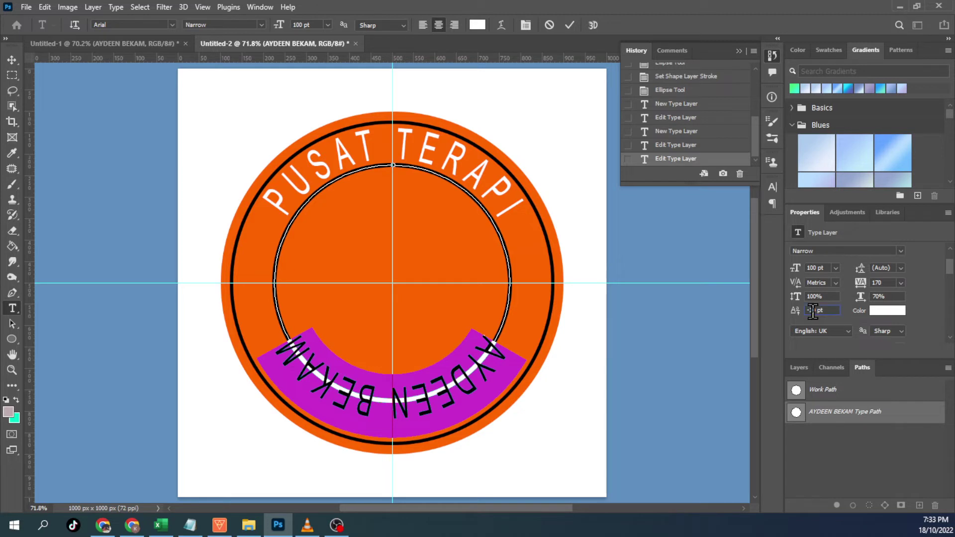
{"action": "double_click", "coordinate": [812, 310]}
{"action": "type", "text": "5"}
{"action": "key", "text": "Return"}
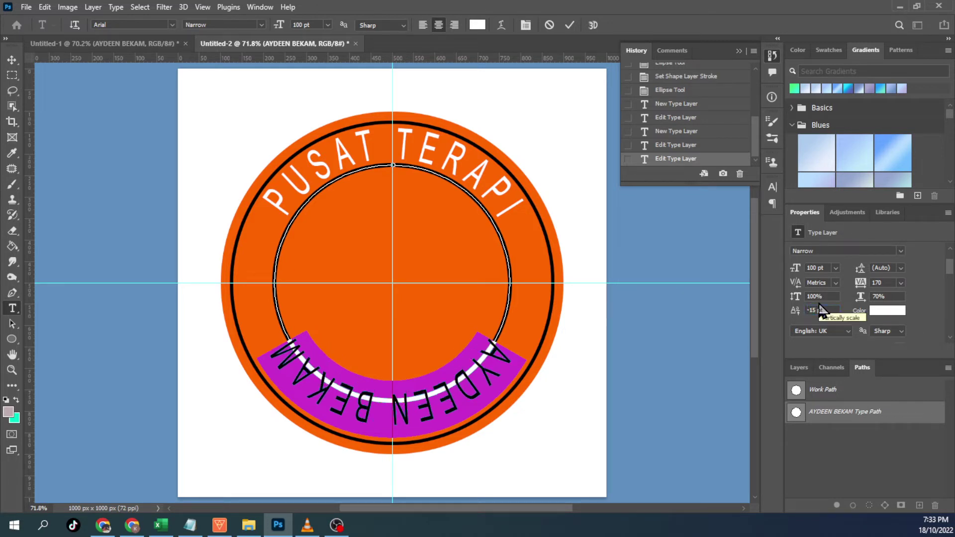
{"action": "double_click", "coordinate": [815, 310]}
{"action": "type", "text": "0"}
{"action": "key", "text": "Return"}
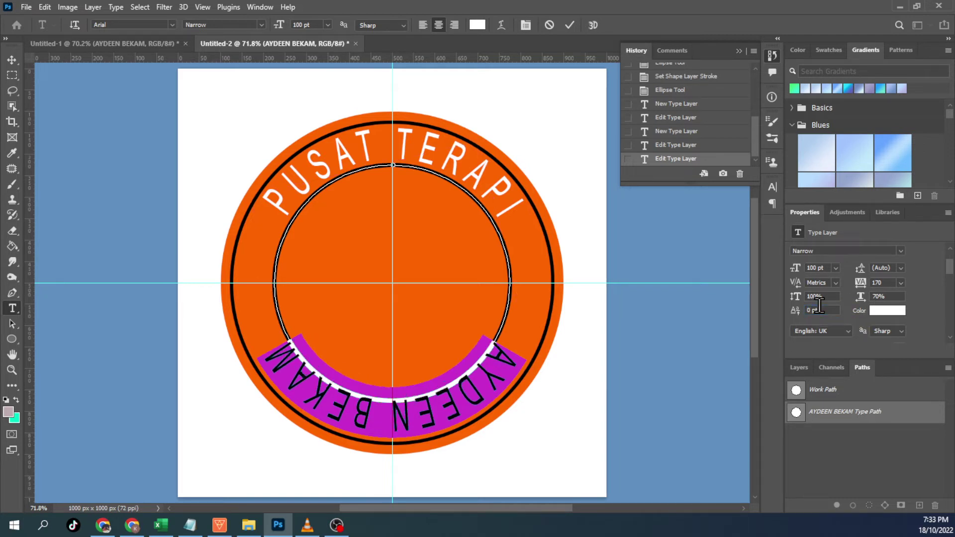
{"action": "double_click", "coordinate": [819, 310]}
{"action": "type", "text": "15"}
{"action": "key", "text": "Return"}
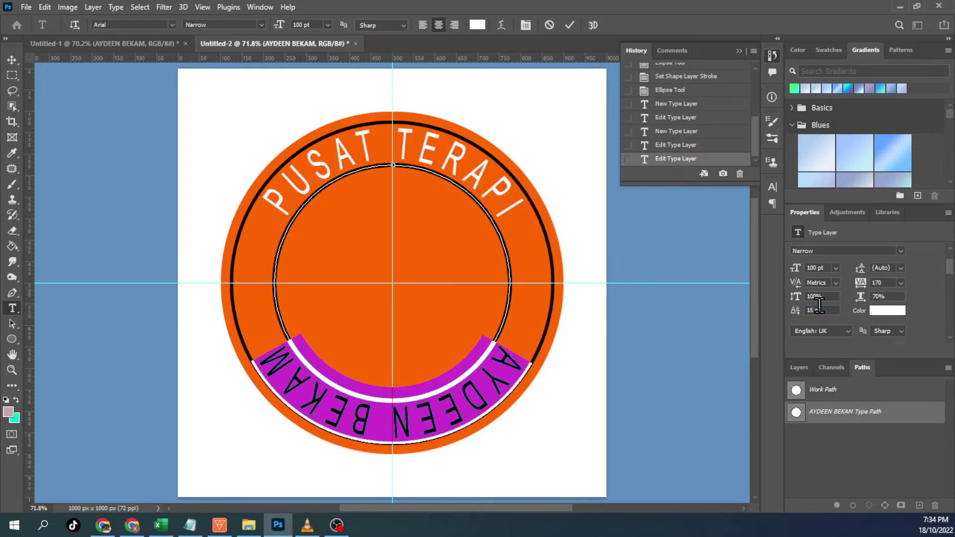
{"action": "key", "text": "Right"}
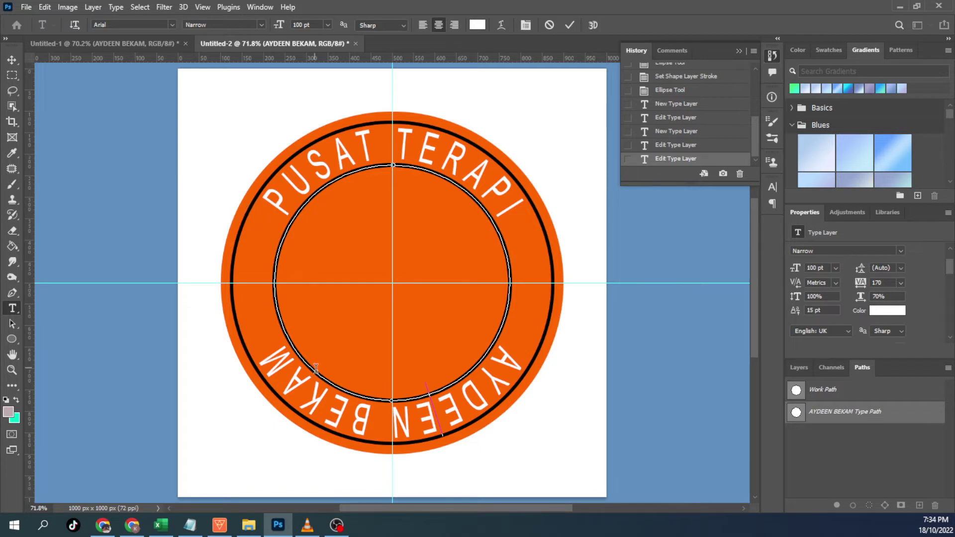
{"action": "key", "text": "ctrl+a"}
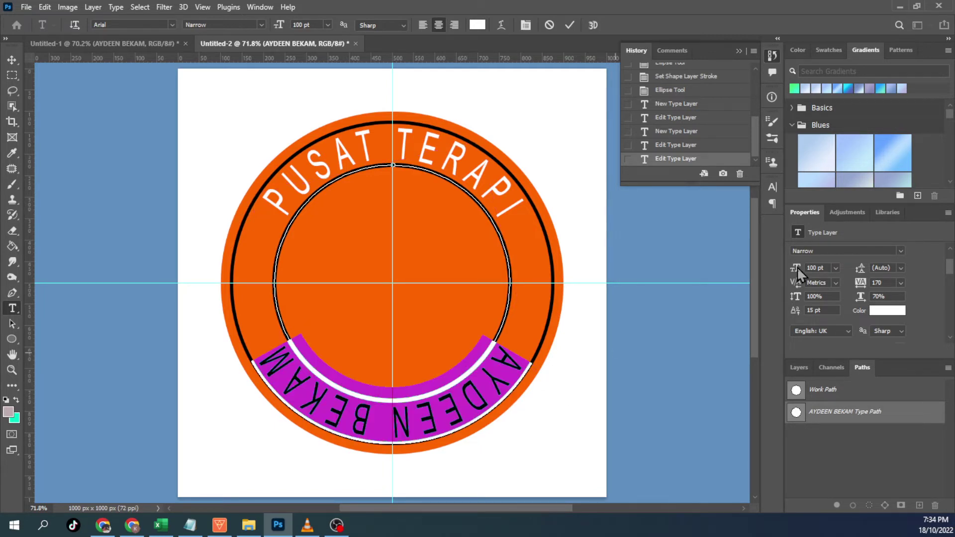
{"action": "left_click", "coordinate": [881, 283]}
{"action": "key", "text": "Return"}
{"action": "left_click", "coordinate": [568, 25]}
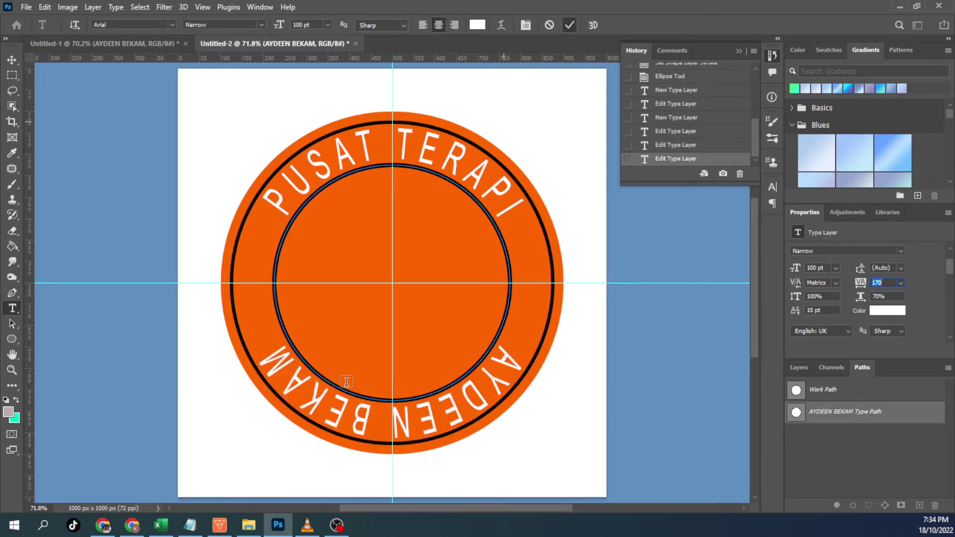
Draw a 40 × 40 px black filled dot on the ring's left side.
{"action": "left_click", "coordinate": [12, 338]}
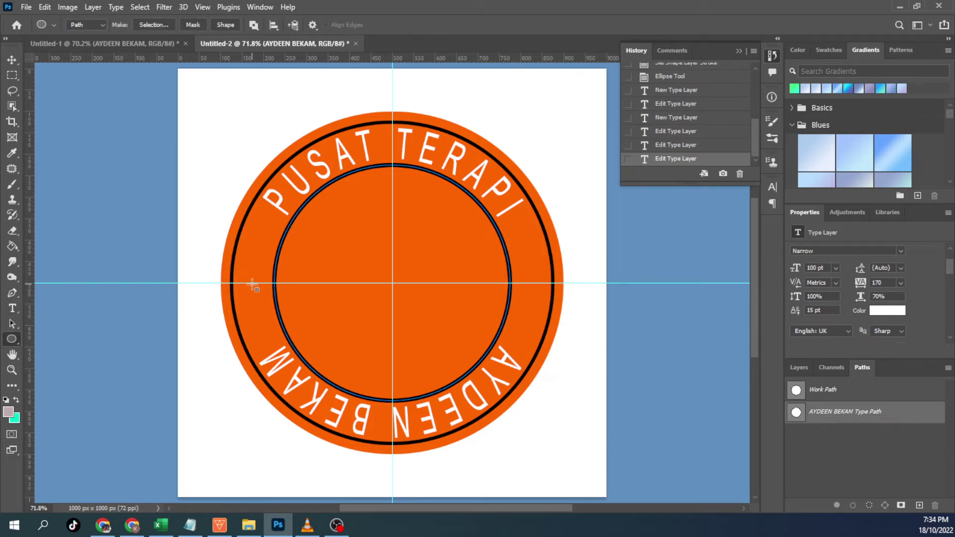
{"action": "left_click", "coordinate": [77, 25]}
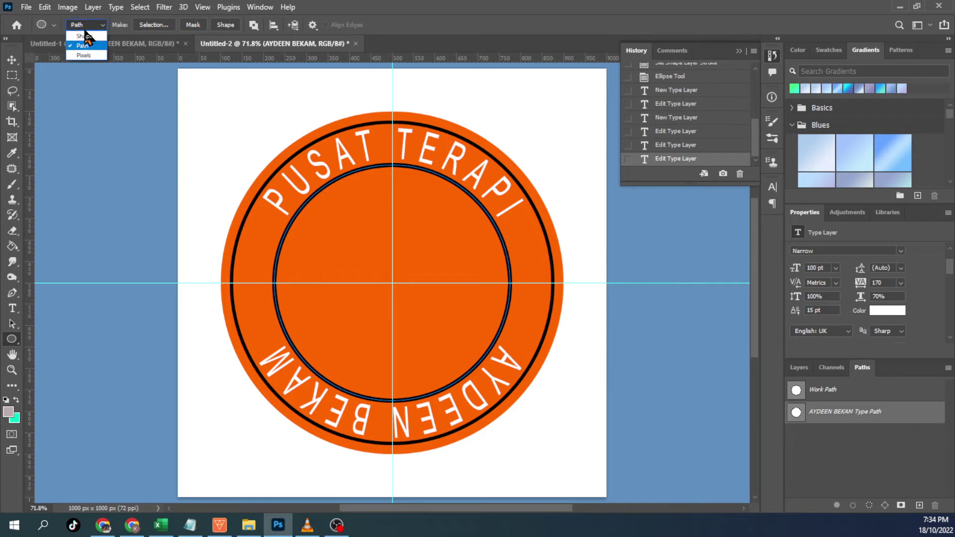
{"action": "left_click", "coordinate": [77, 36]}
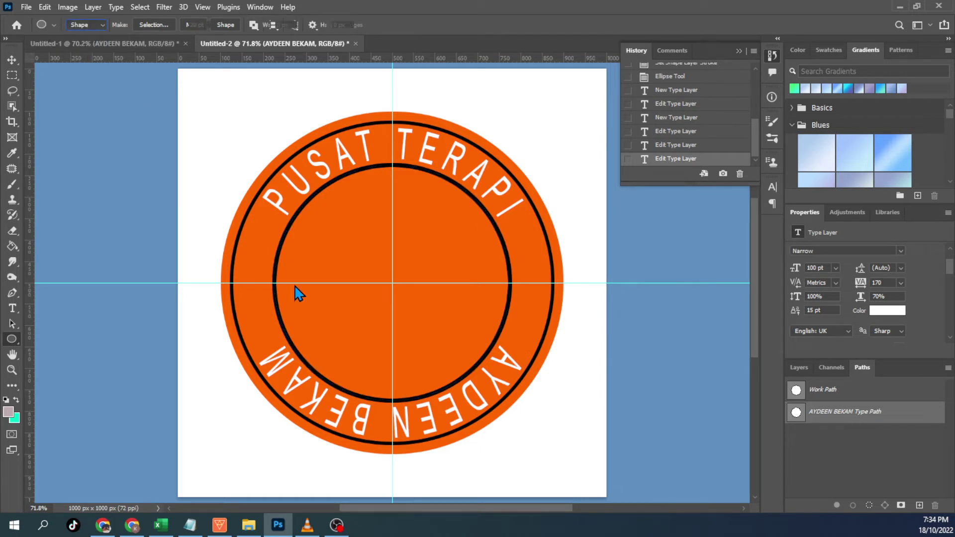
{"action": "left_click", "coordinate": [252, 283]}
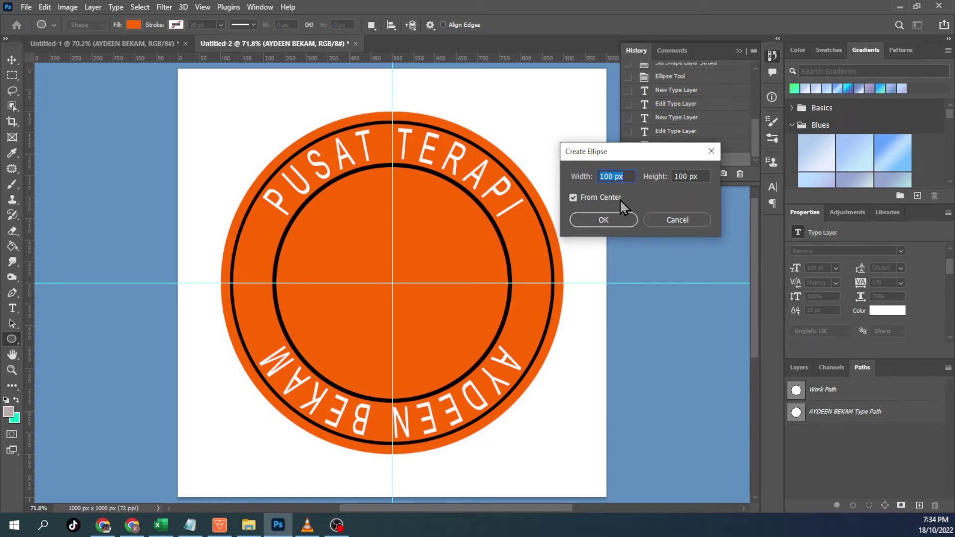
{"action": "type", "text": "40"}
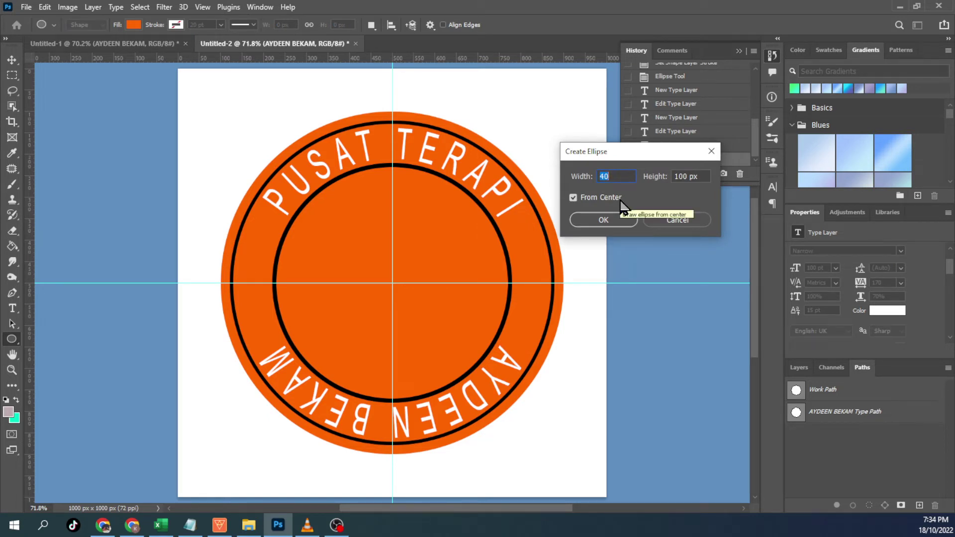
{"action": "left_click", "coordinate": [685, 177]}
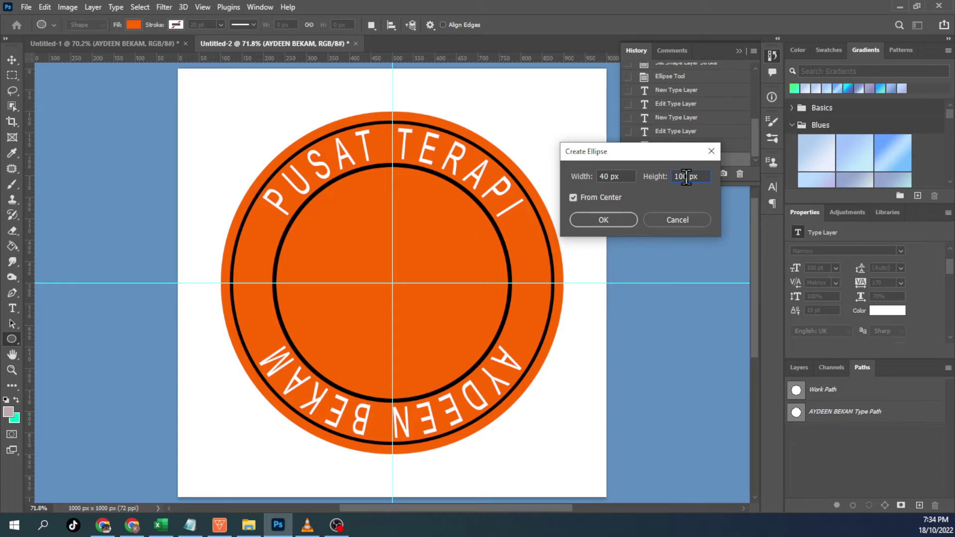
{"action": "type", "text": "40"}
{"action": "left_click", "coordinate": [579, 219]}
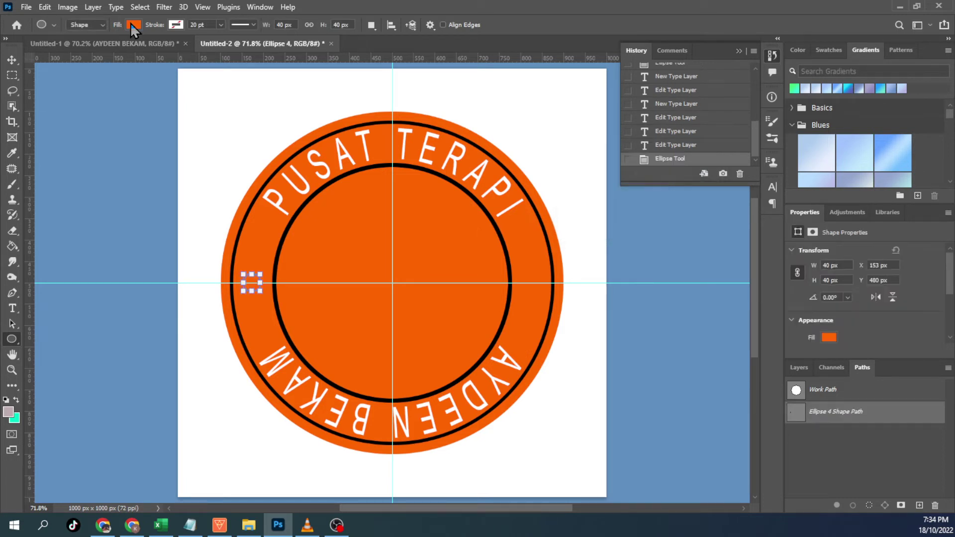
{"action": "left_click", "coordinate": [132, 25]}
{"action": "left_click", "coordinate": [70, 88]}
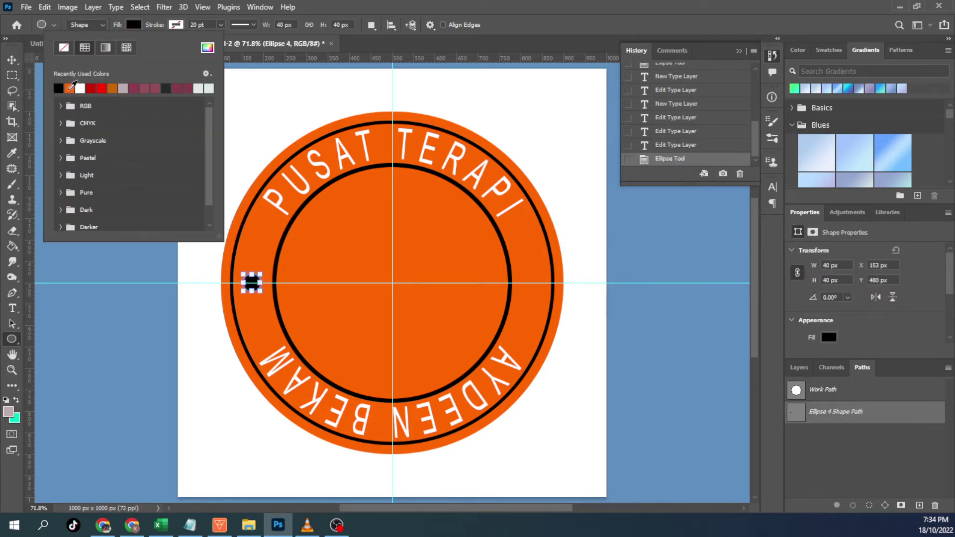
Add a matching 40 px black dot on the ring's right side.
{"action": "left_click", "coordinate": [532, 283]}
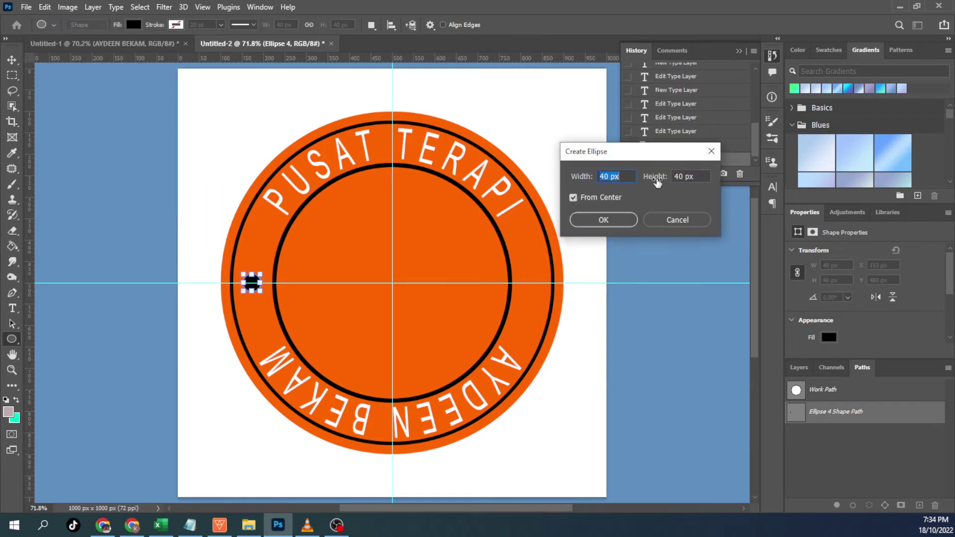
{"action": "left_click", "coordinate": [612, 220]}
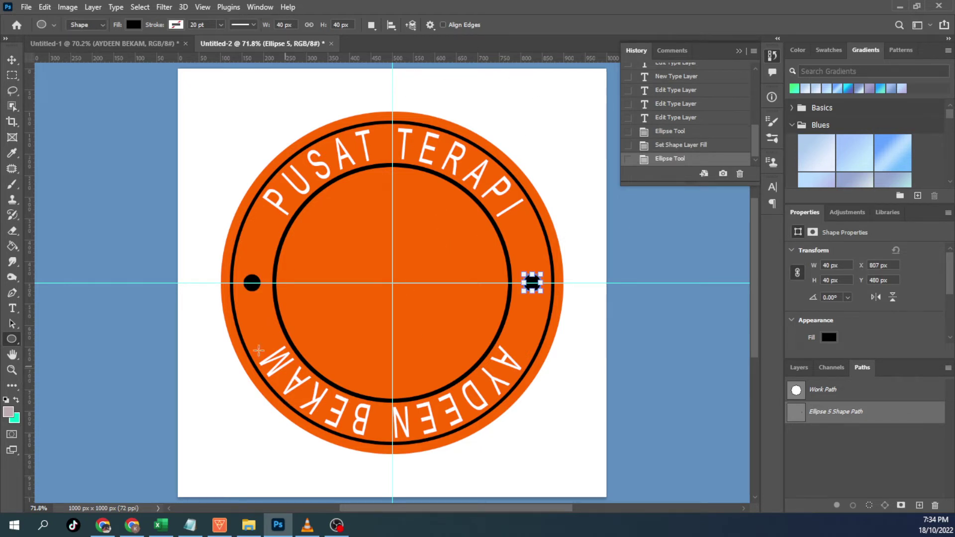
{"action": "left_click", "coordinate": [12, 309]}
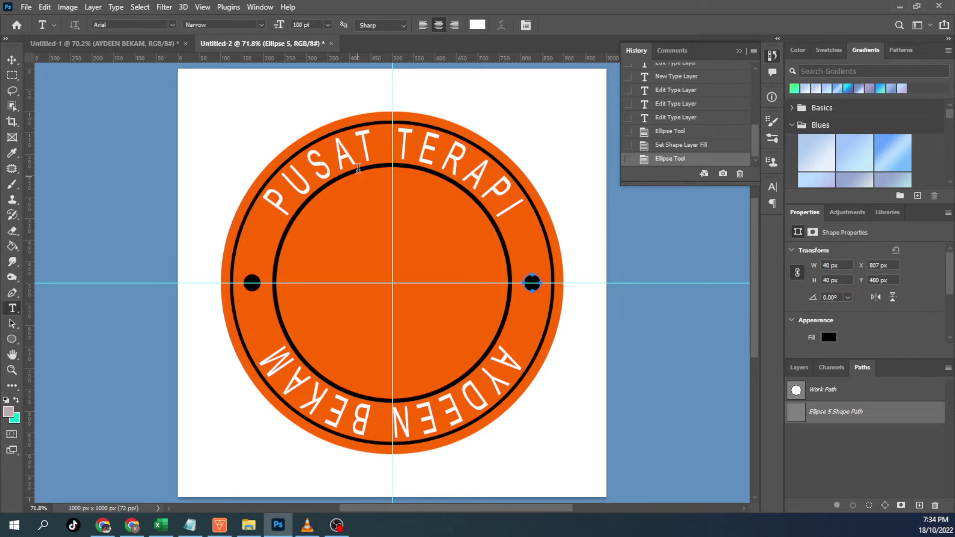
Select the PUSAT TERAPI text and browse the Layer menu without applying anything.
{"action": "left_click", "coordinate": [358, 170]}
{"action": "key", "text": "ctrl+a"}
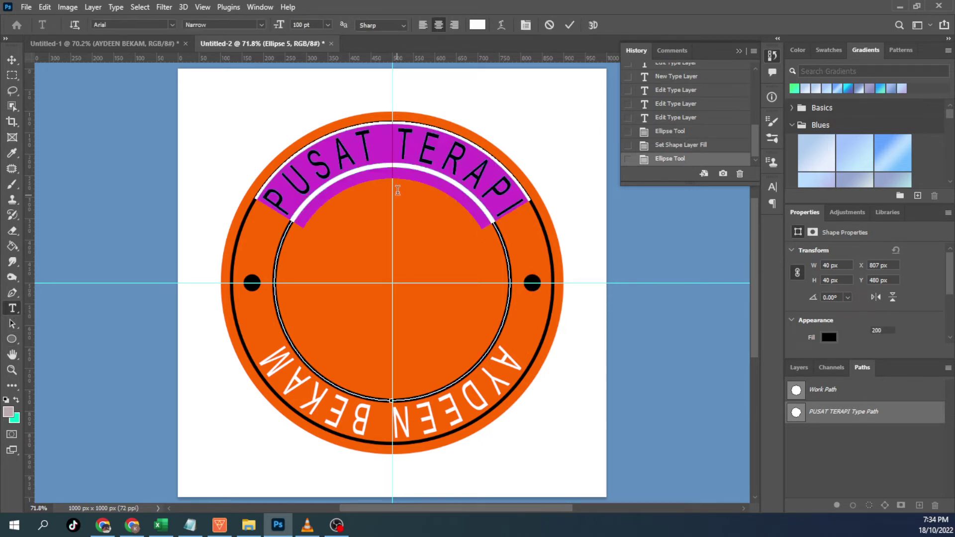
{"action": "left_click", "coordinate": [92, 8]}
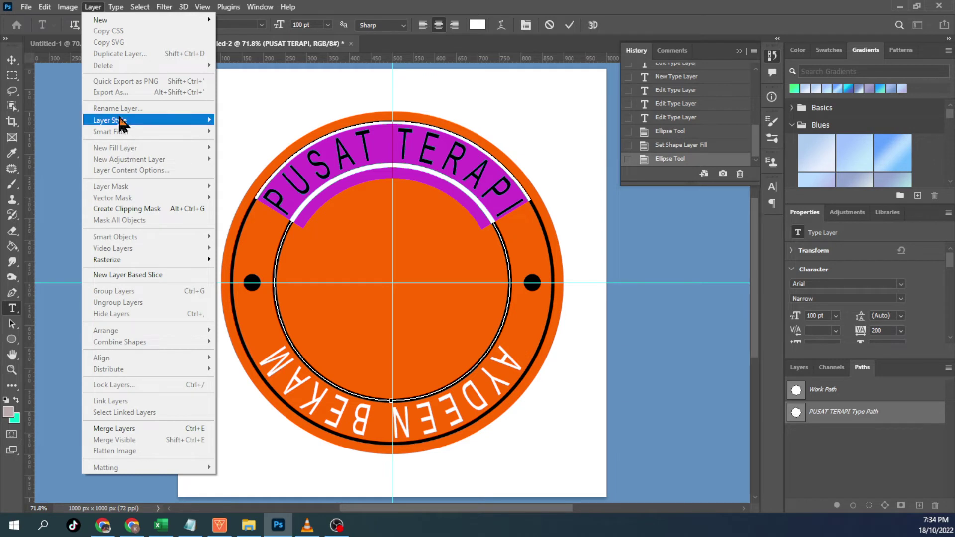
{"action": "mouse_move", "coordinate": [111, 120]}
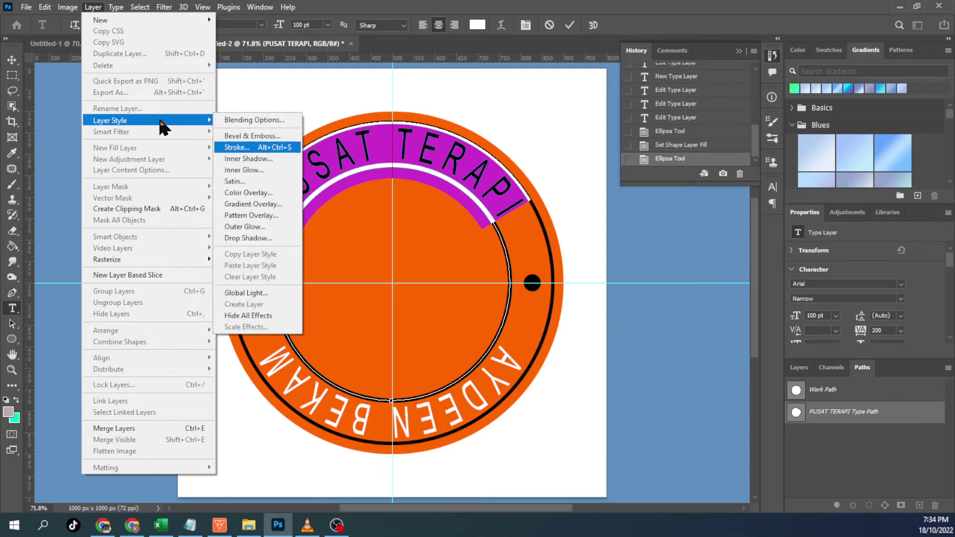
{"action": "left_click", "coordinate": [277, 92]}
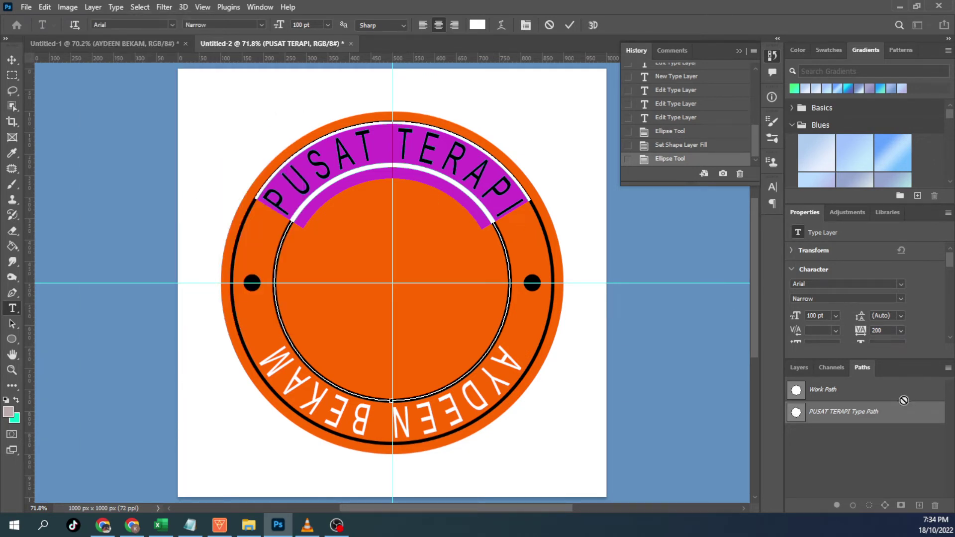
Select the AYDEEN BEKAM text layer and open Layer > Layer Style.
{"action": "left_click", "coordinate": [798, 368]}
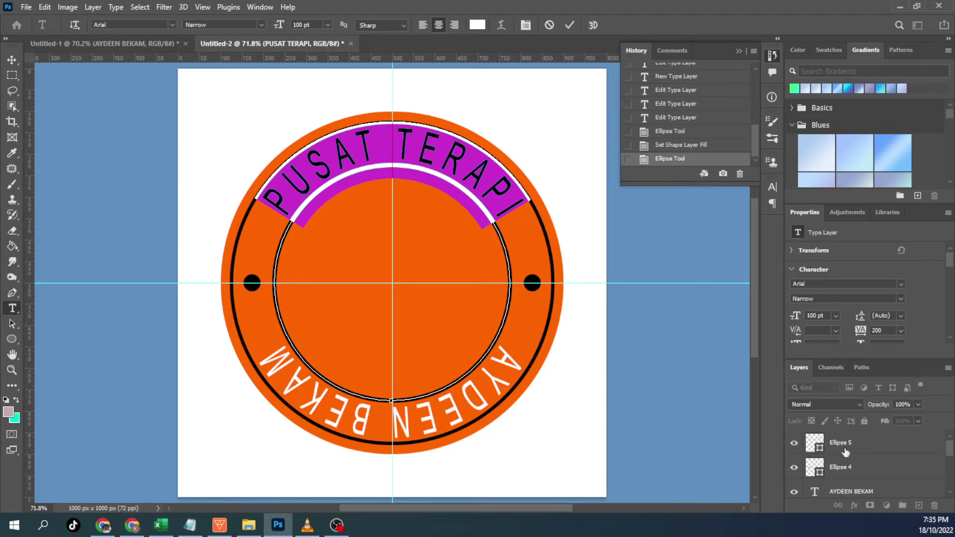
{"action": "scroll", "coordinate": [855, 455], "scroll_direction": "down", "scroll_amount": 2}
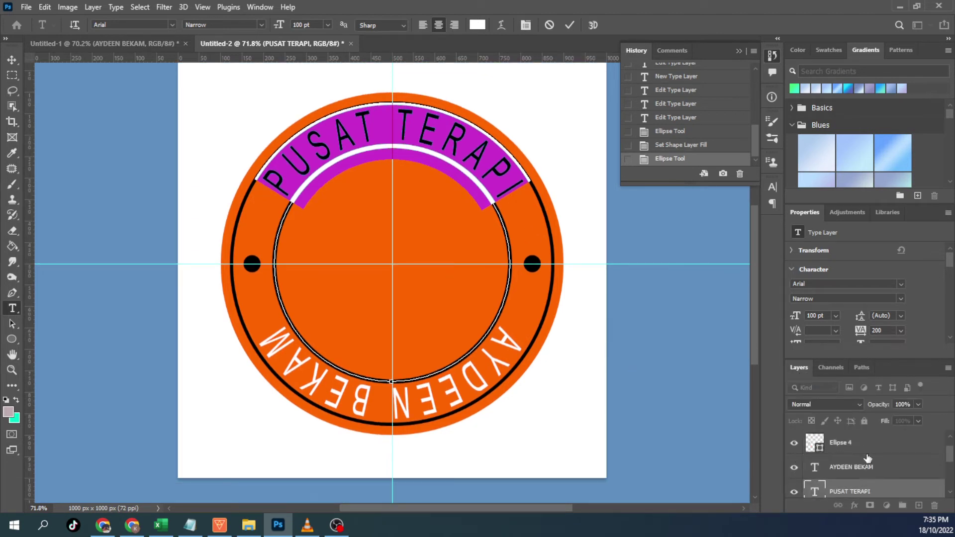
{"action": "left_click", "coordinate": [857, 474]}
{"action": "left_click", "coordinate": [875, 468]}
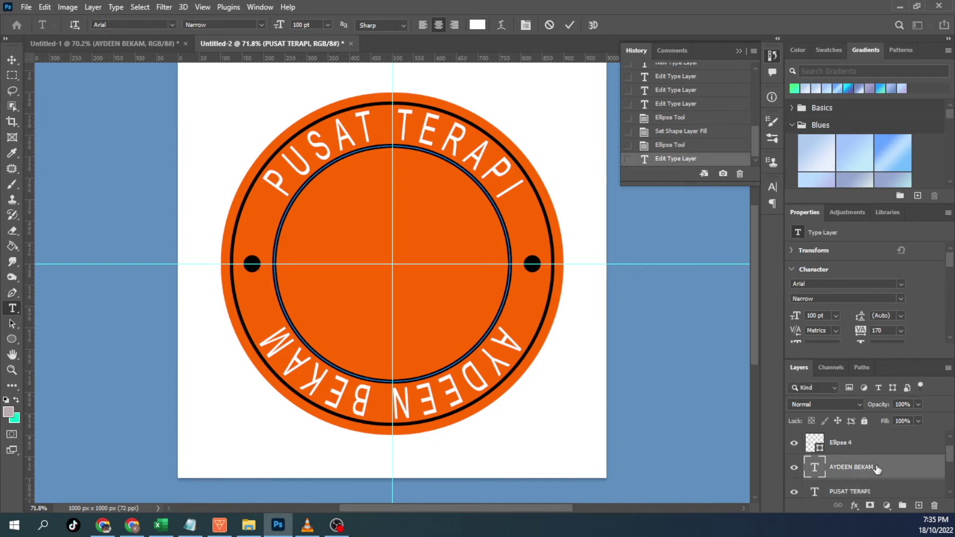
{"action": "scroll", "coordinate": [876, 470], "scroll_direction": "down", "scroll_amount": 1}
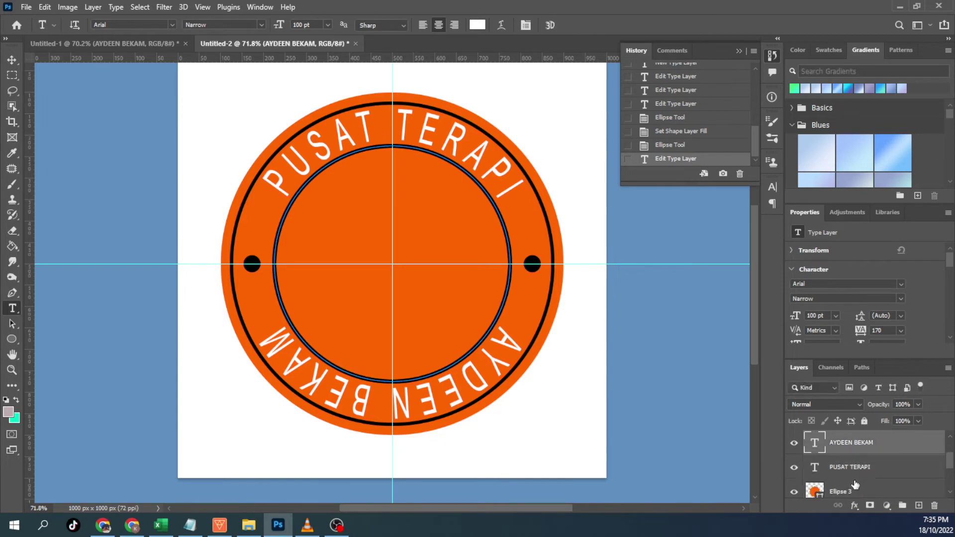
{"action": "left_click", "coordinate": [886, 469], "text": "shift"}
{"action": "left_click", "coordinate": [95, 7]}
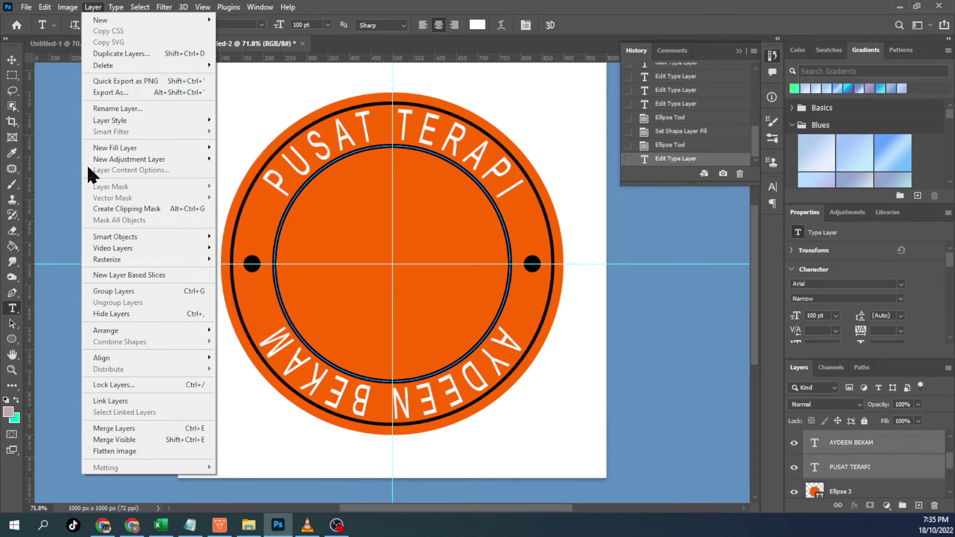
{"action": "mouse_move", "coordinate": [109, 120]}
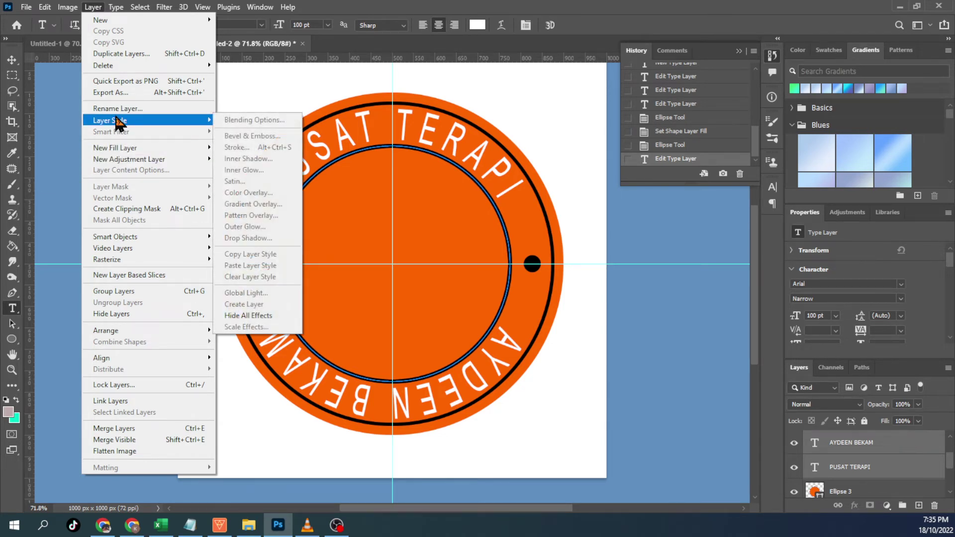
{"action": "left_click", "coordinate": [55, 141]}
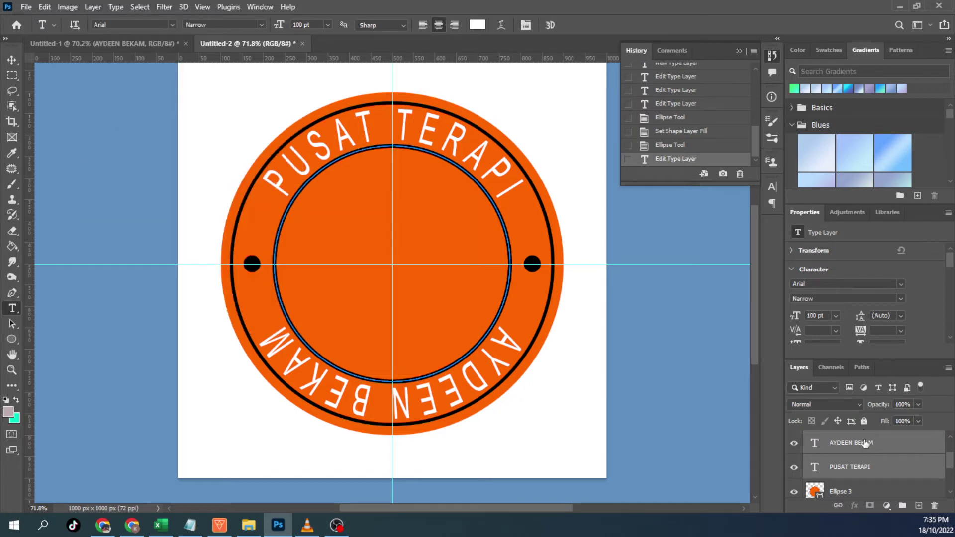
{"action": "left_click", "coordinate": [913, 442]}
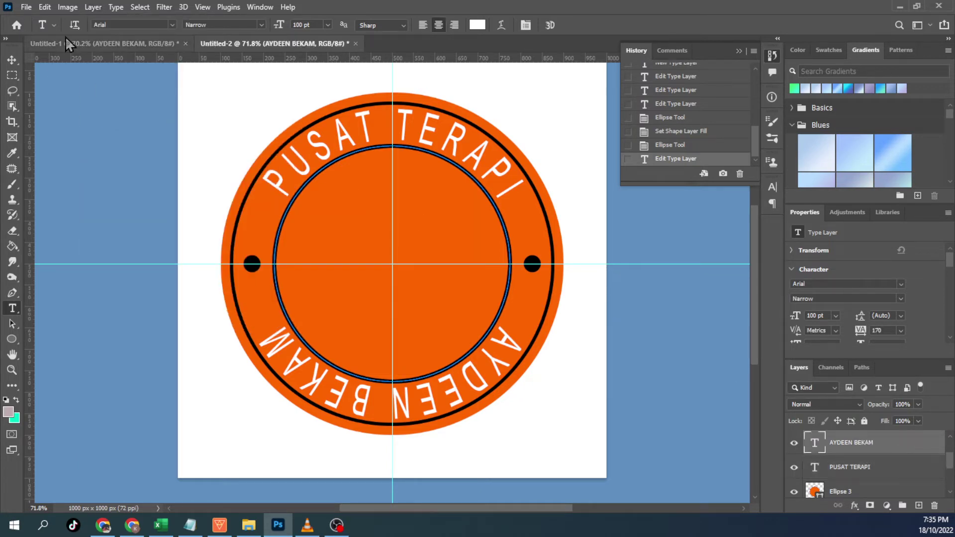
{"action": "left_click", "coordinate": [93, 7]}
{"action": "mouse_move", "coordinate": [109, 120]}
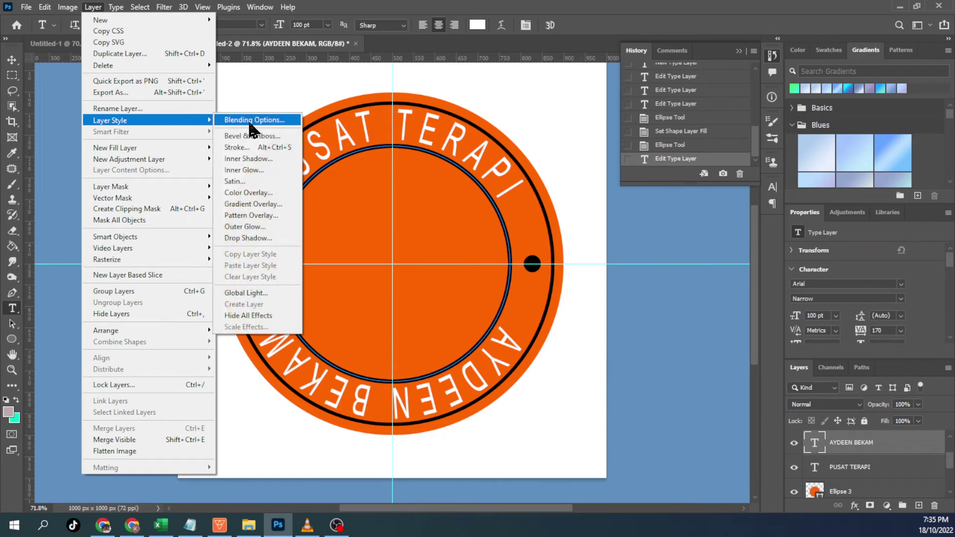
Add a black outside Stroke layer style to the AYDEEN BEKAM and PUSAT TERAPI text layers.
{"action": "left_click", "coordinate": [246, 148]}
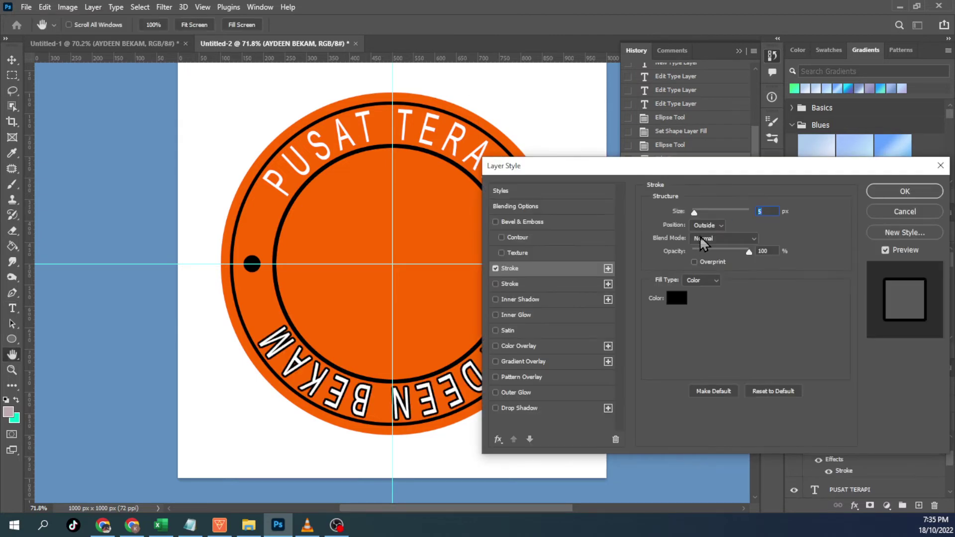
{"action": "left_click", "coordinate": [905, 193]}
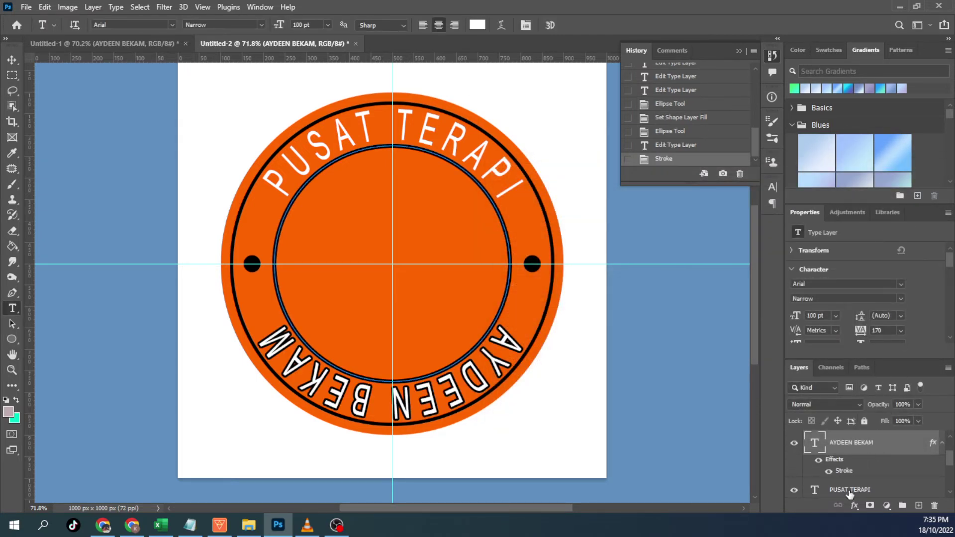
{"action": "left_click", "coordinate": [850, 491]}
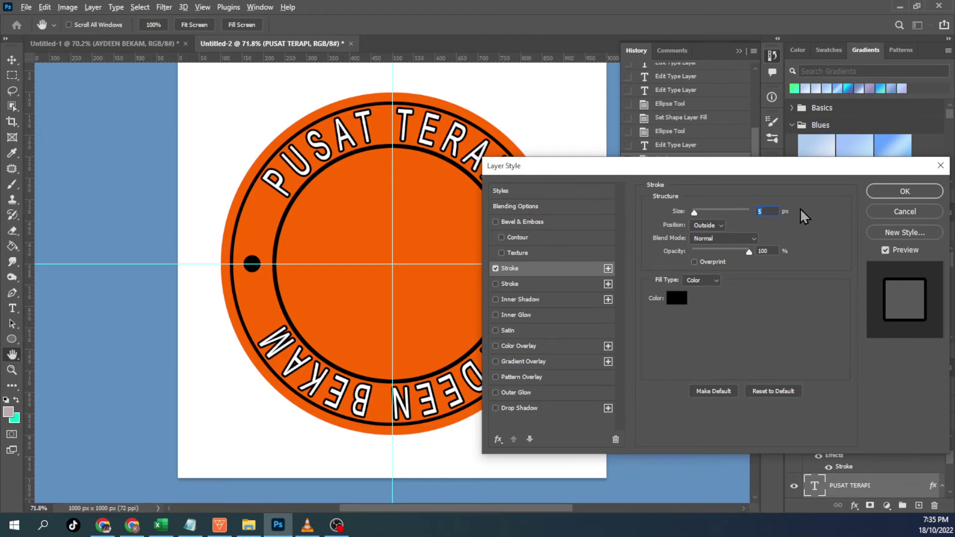
{"action": "left_click", "coordinate": [904, 192]}
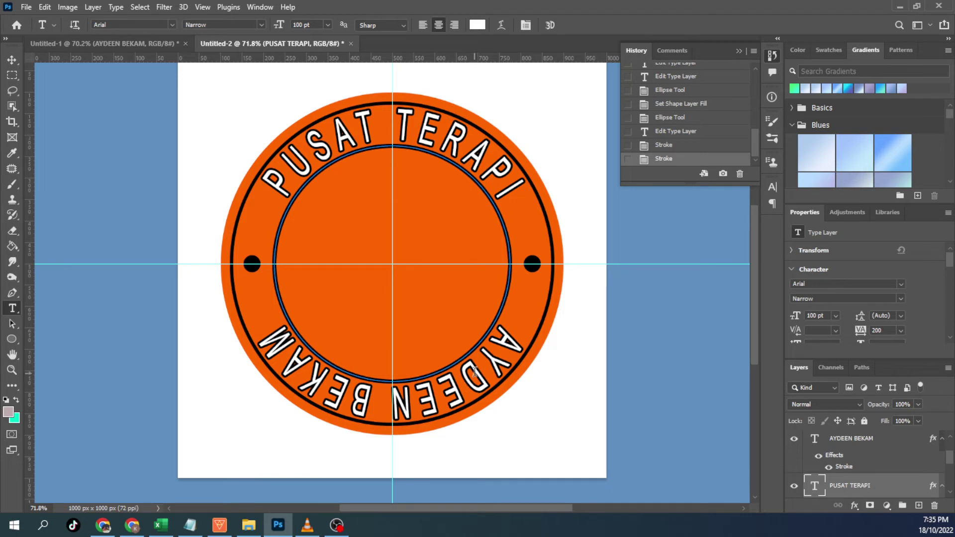
{"action": "left_click", "coordinate": [436, 390]}
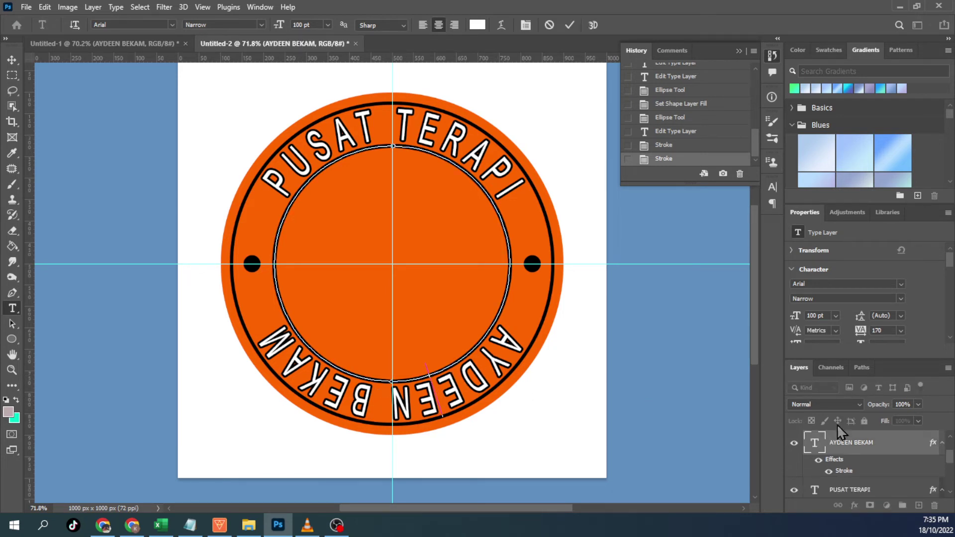
{"action": "left_click", "coordinate": [862, 367]}
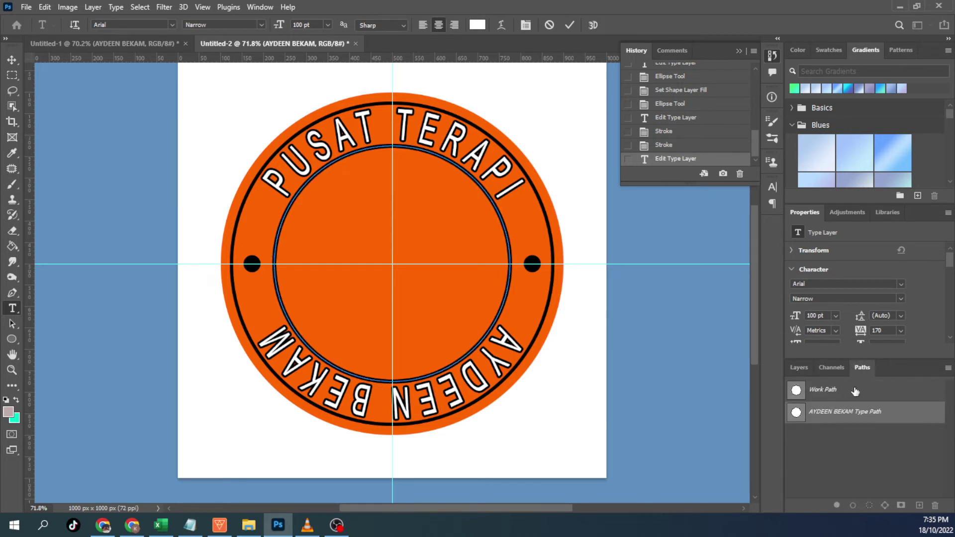
{"action": "left_click", "coordinate": [796, 368]}
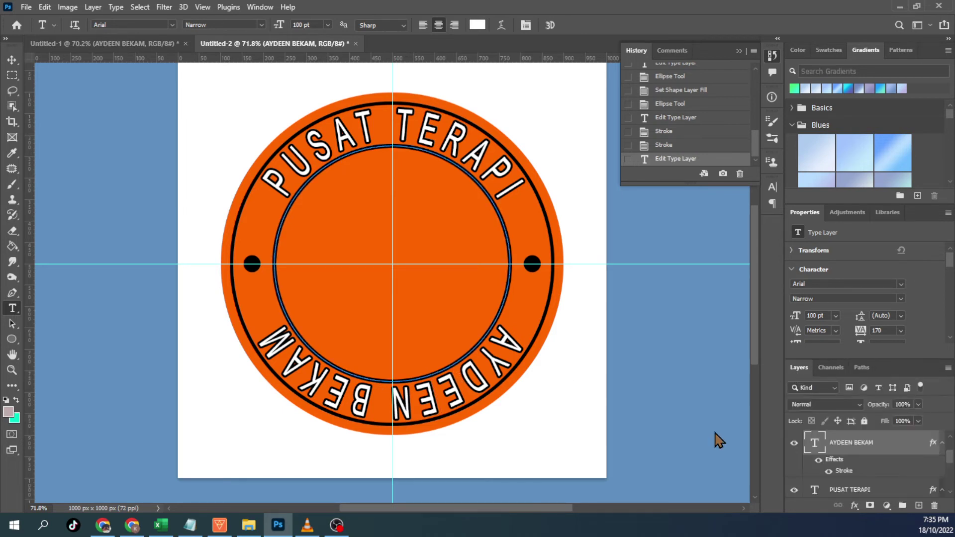
{"action": "scroll", "coordinate": [837, 449], "scroll_direction": "down", "scroll_amount": 1}
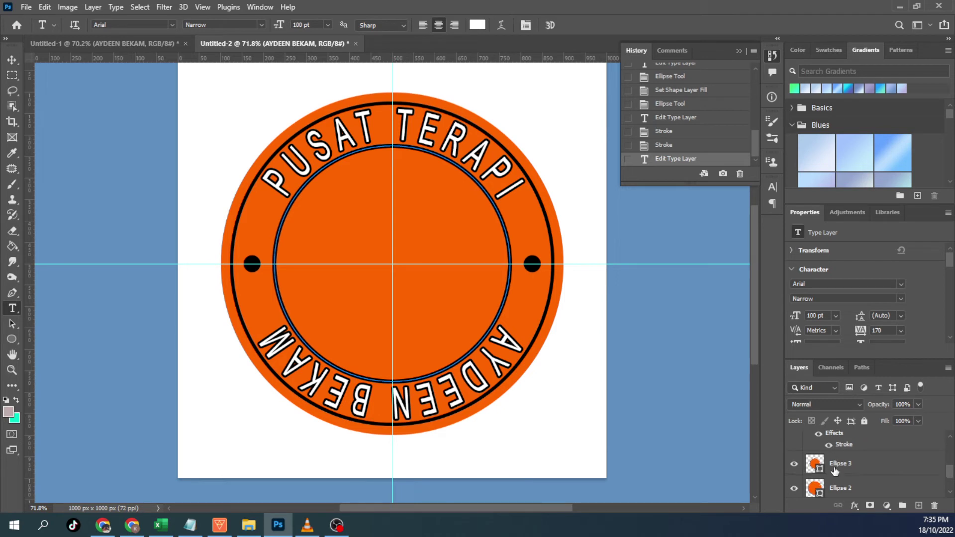
{"action": "scroll", "coordinate": [839, 458], "scroll_direction": "up", "scroll_amount": 1}
{"action": "scroll", "coordinate": [840, 460], "scroll_direction": "down", "scroll_amount": 1}
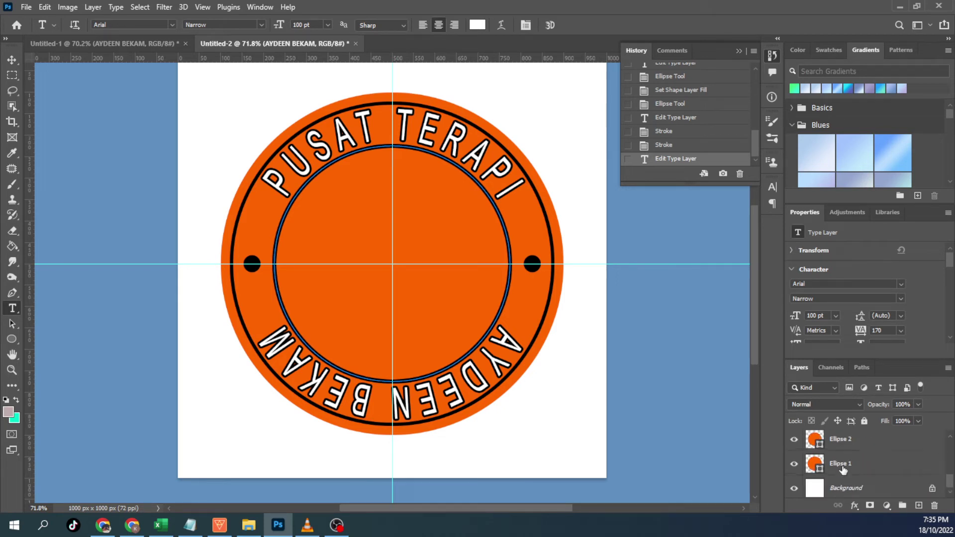
{"action": "left_click", "coordinate": [457, 391]}
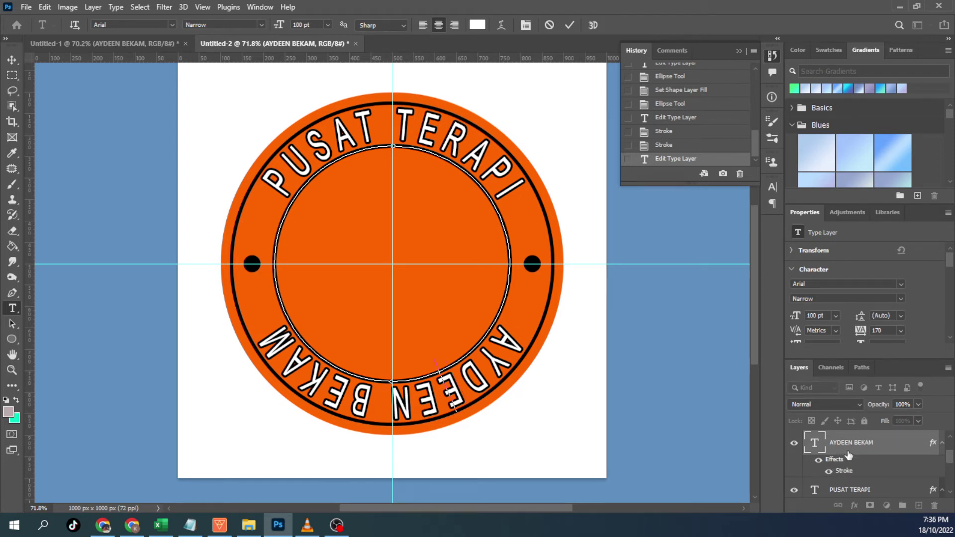
{"action": "key", "text": "BackSpace"}
{"action": "key", "text": "ctrl+Return"}
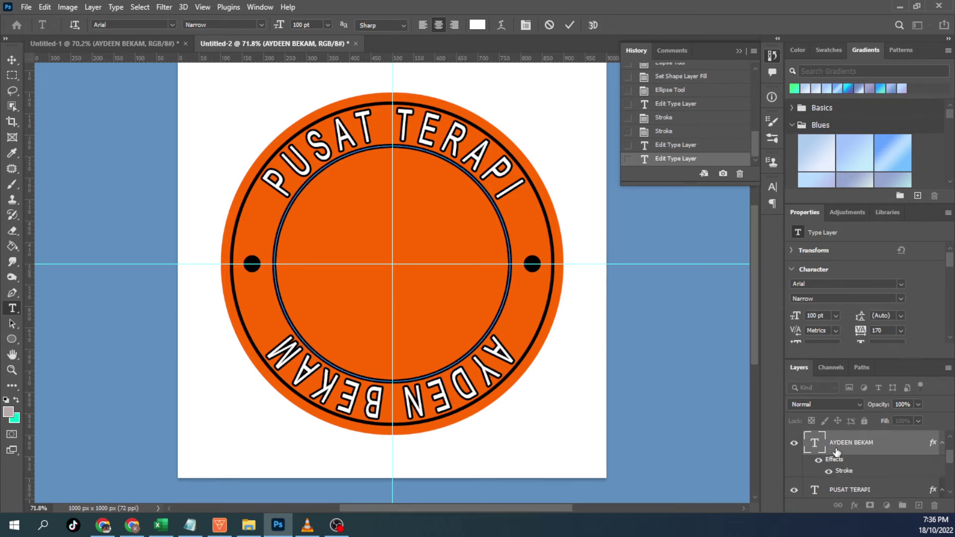
{"action": "key", "text": "alt+bracketleft"}
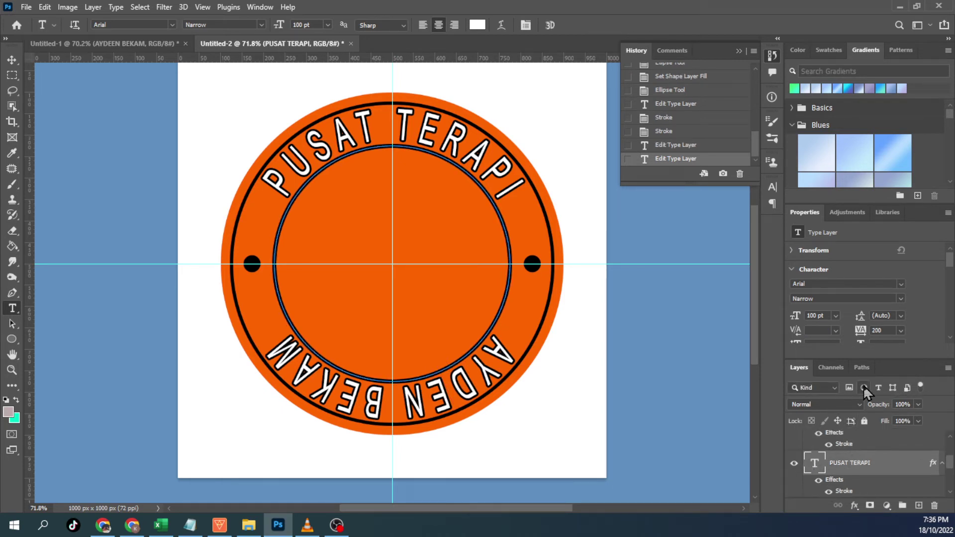
{"action": "key", "text": "alt+bracketright"}
{"action": "key", "text": "Return"}
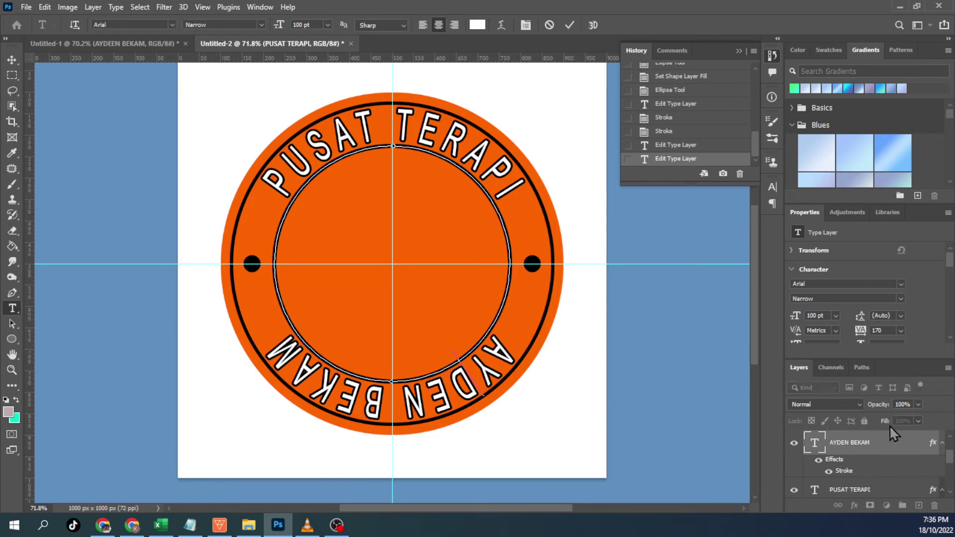
{"action": "left_click", "coordinate": [855, 367]}
{"action": "left_click", "coordinate": [833, 393]}
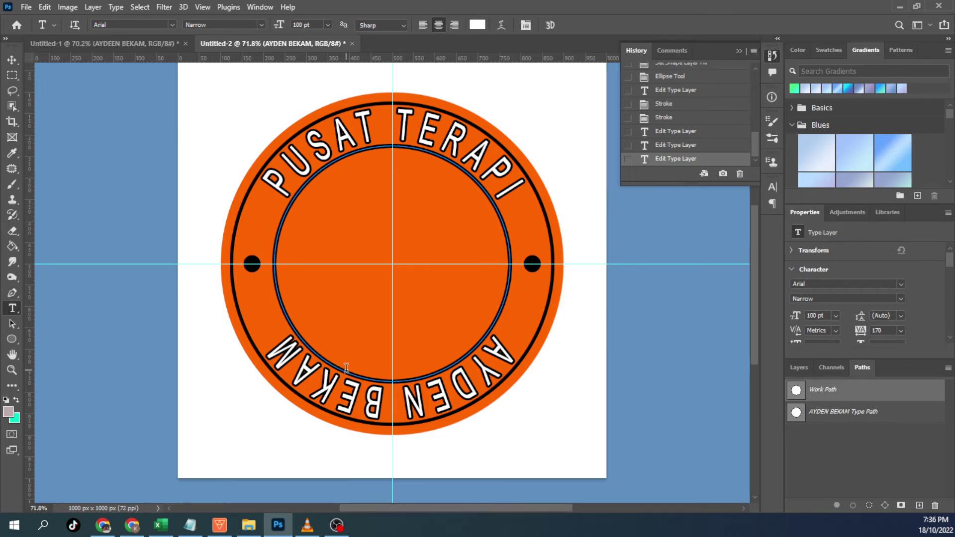
{"action": "left_click", "coordinate": [360, 392]}
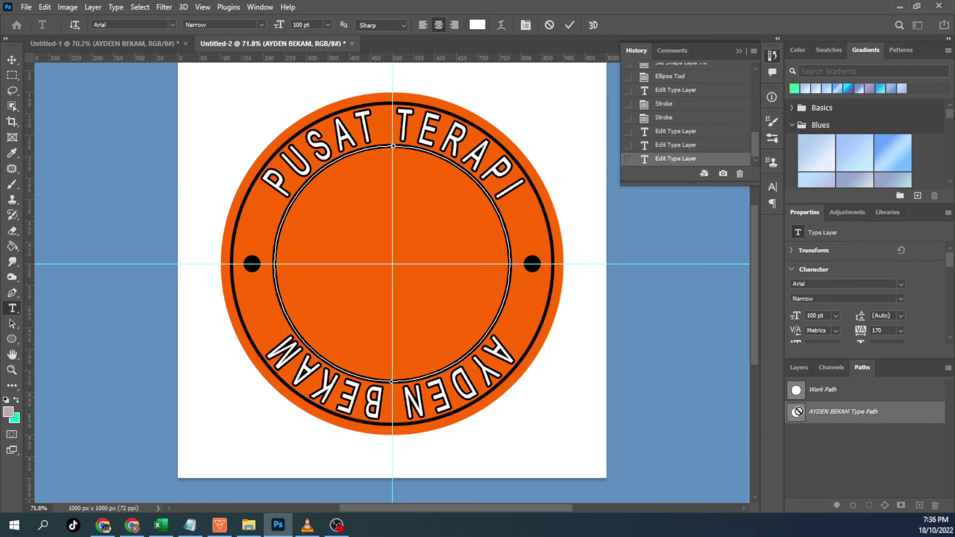
{"action": "key", "text": "ctrl+a"}
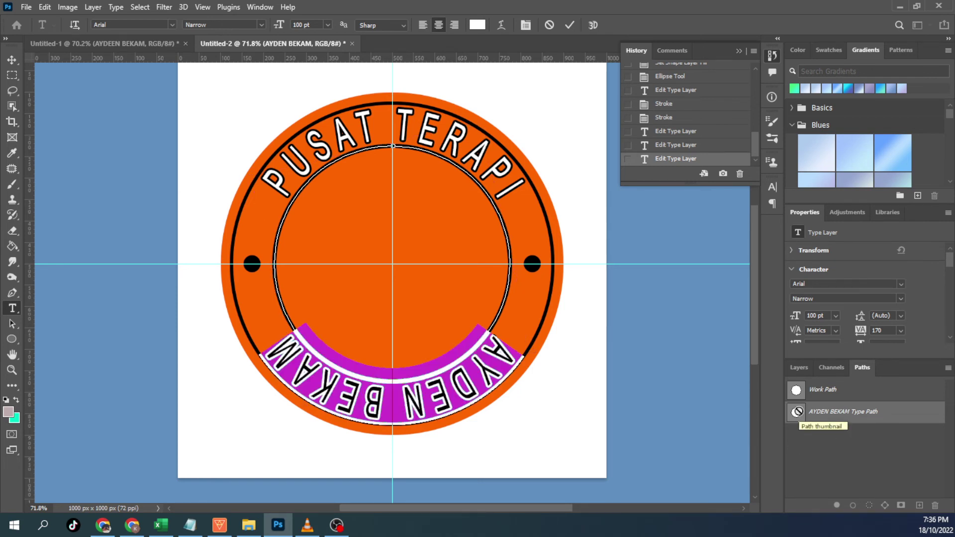
{"action": "key", "text": "BackSpace"}
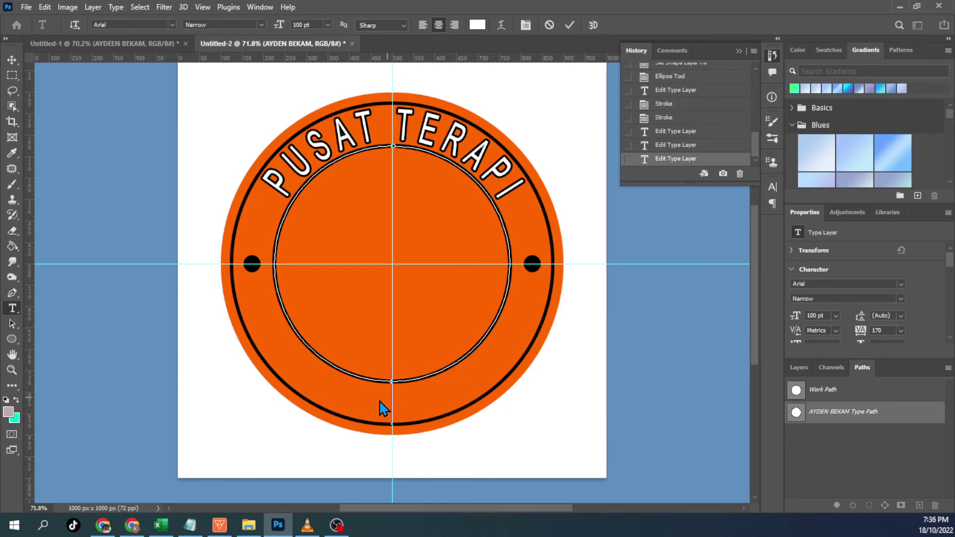
{"action": "key", "text": "ctrl"}
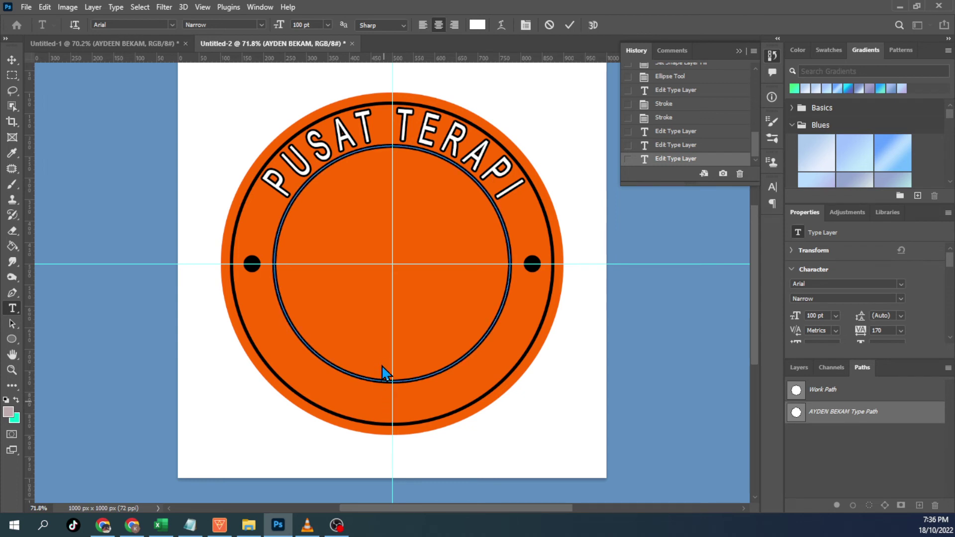
{"action": "left_click", "coordinate": [385, 366]}
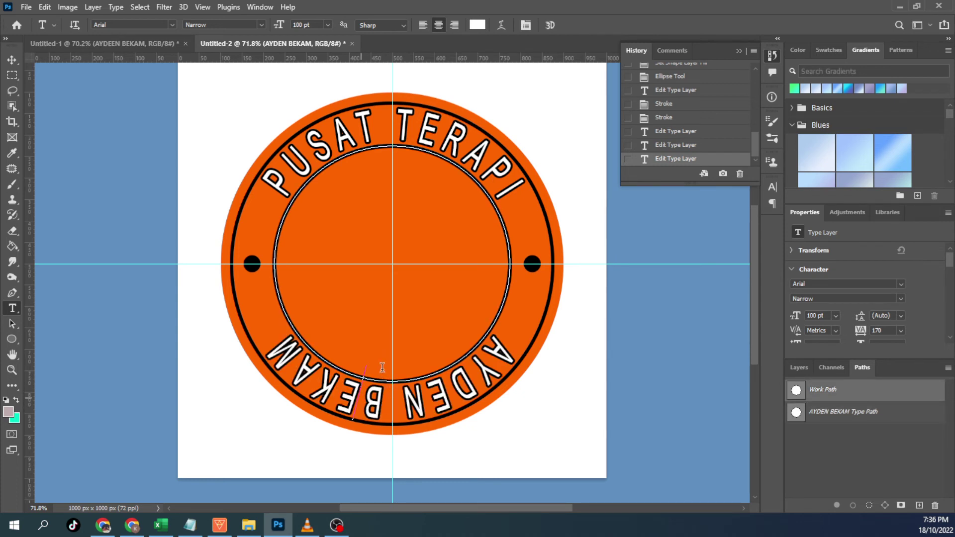
{"action": "key", "text": "ctrl"}
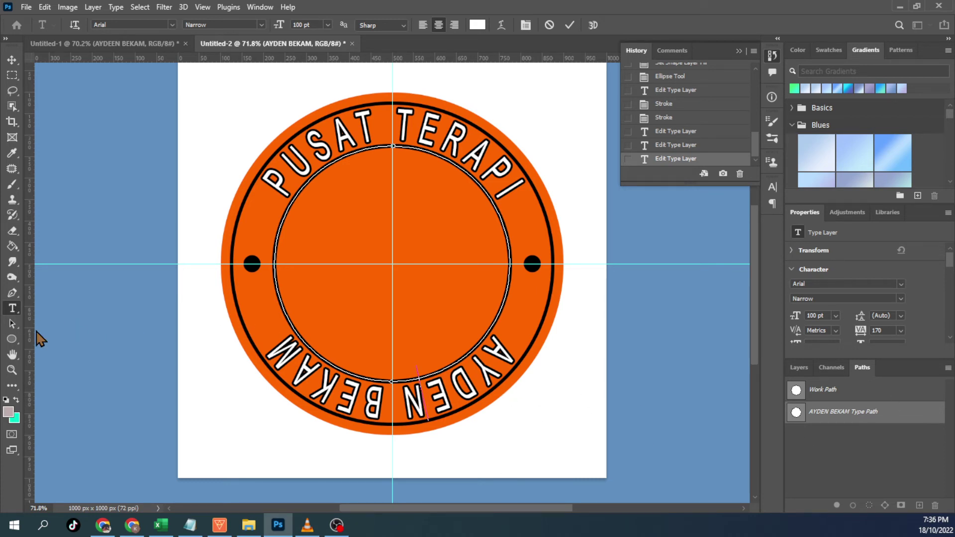
{"action": "left_click", "coordinate": [799, 367]}
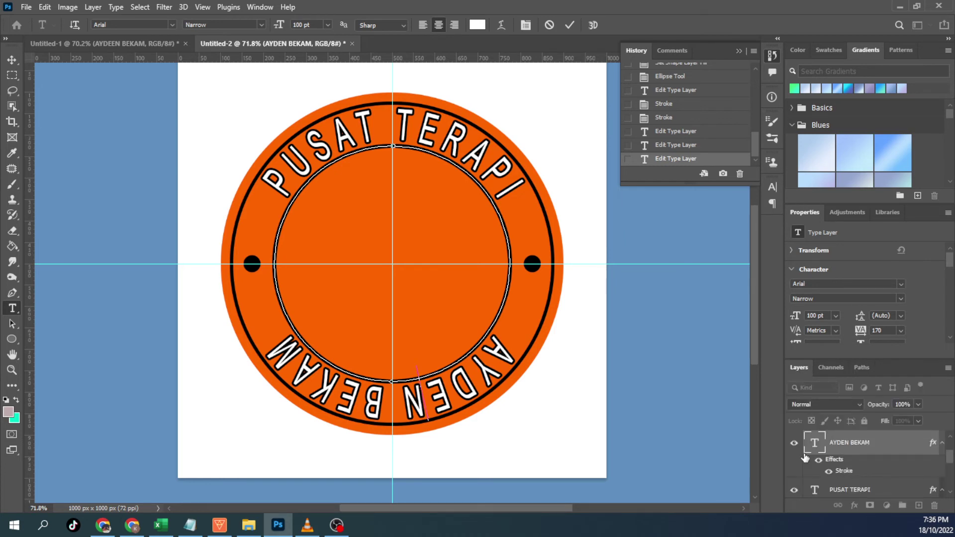
{"action": "left_click", "coordinate": [866, 448]}
{"action": "right_click", "coordinate": [865, 434]}
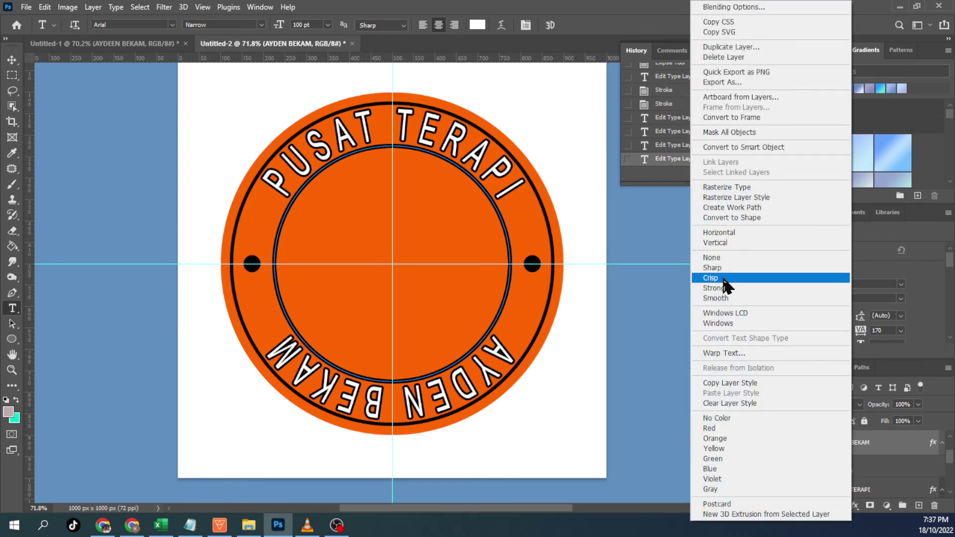
{"action": "left_click", "coordinate": [739, 57]}
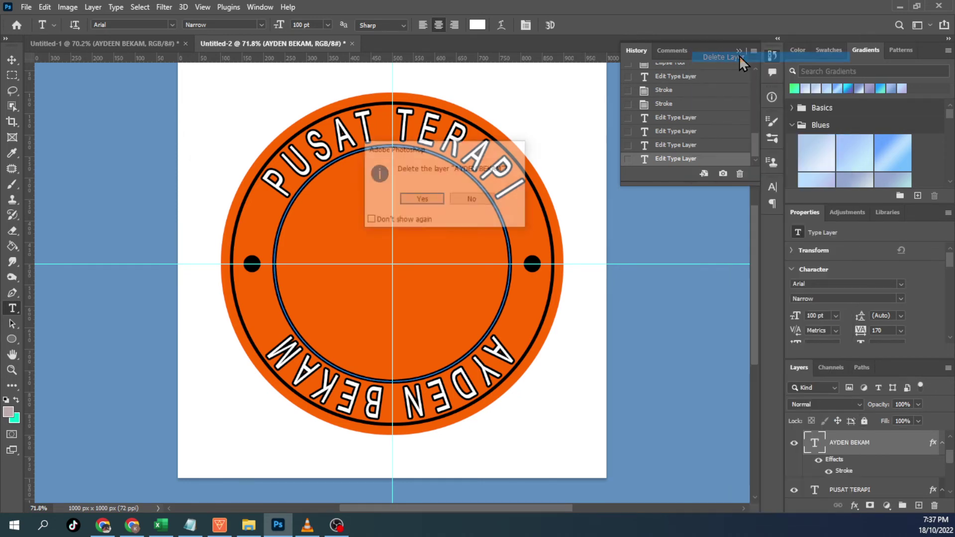
{"action": "left_click", "coordinate": [423, 199]}
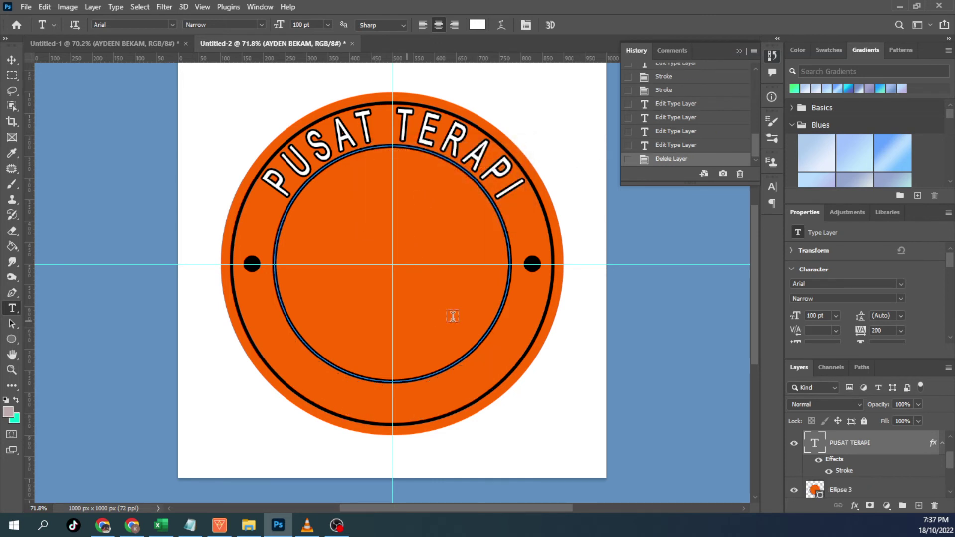
Select the circle Work Path in the Paths panel and zoom the canvas in.
{"action": "left_click", "coordinate": [861, 367]}
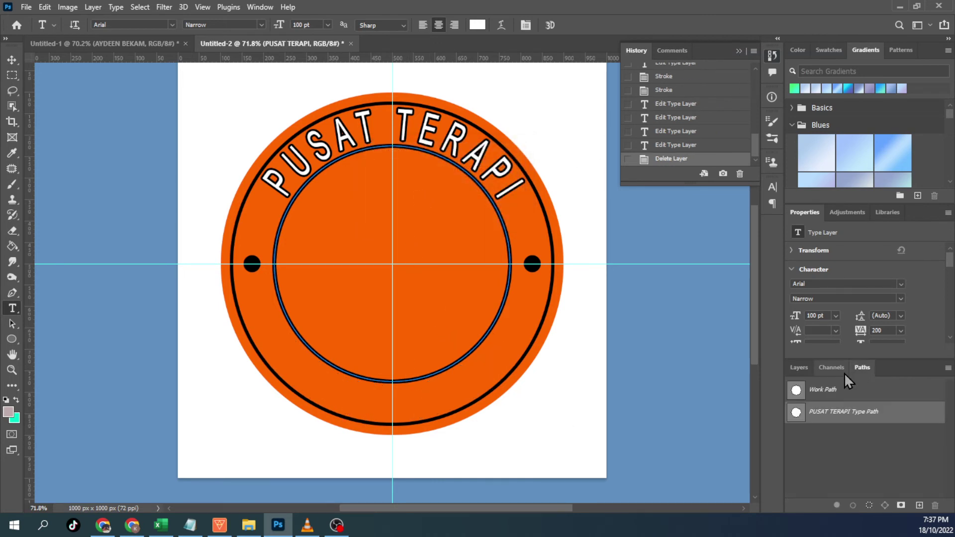
{"action": "left_click", "coordinate": [832, 390]}
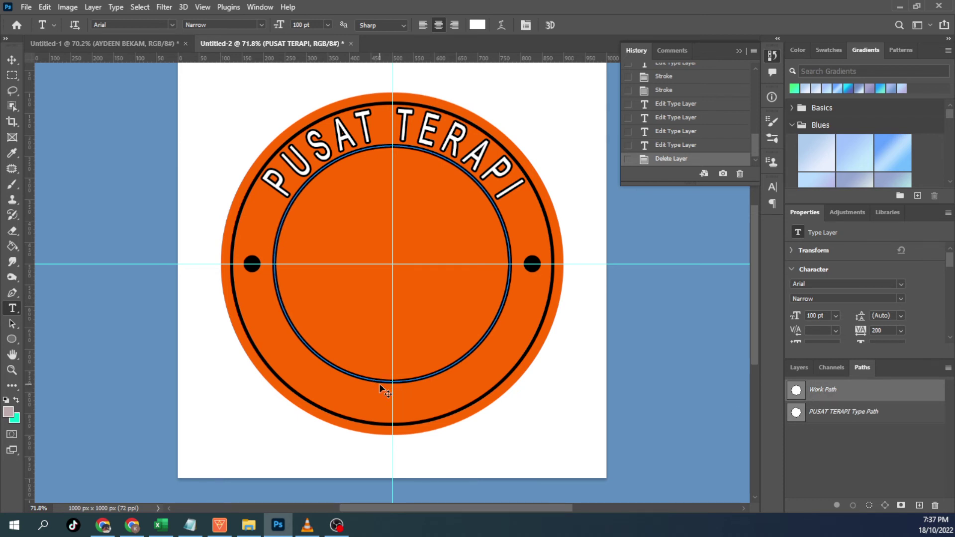
{"action": "key", "text": "ctrl+plus"}
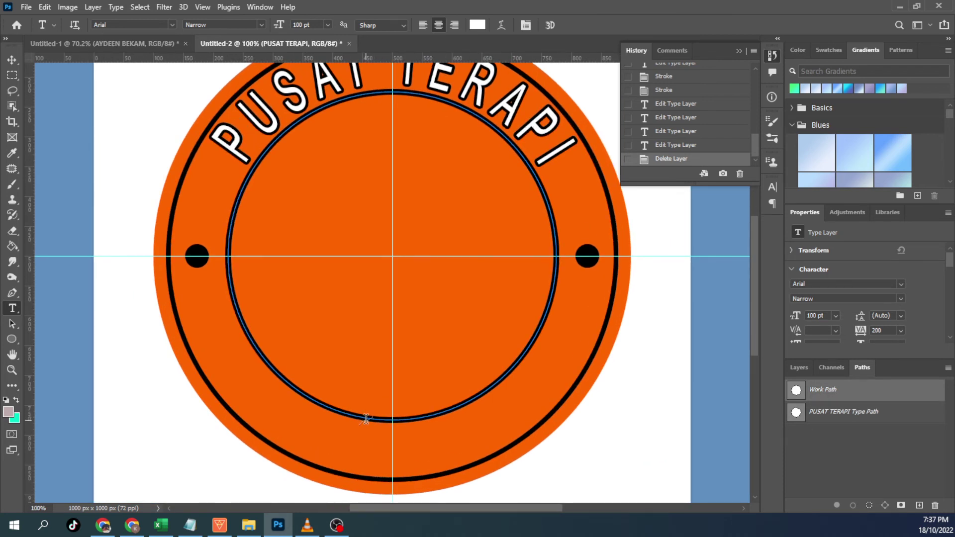
Paste the label text onto the circle path, then undo that first attempt.
{"action": "left_click", "coordinate": [366, 419]}
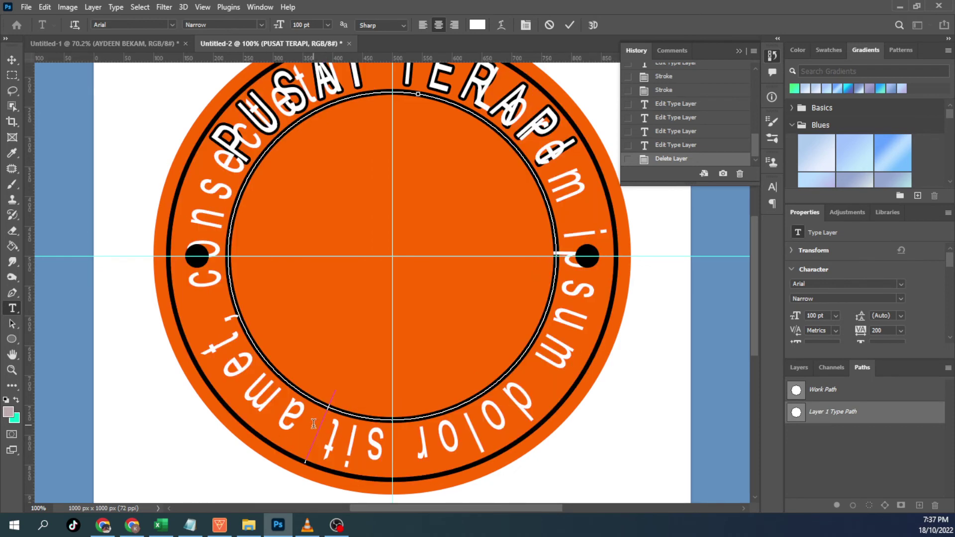
{"action": "type", "text": "AYDEEN BEKAM"}
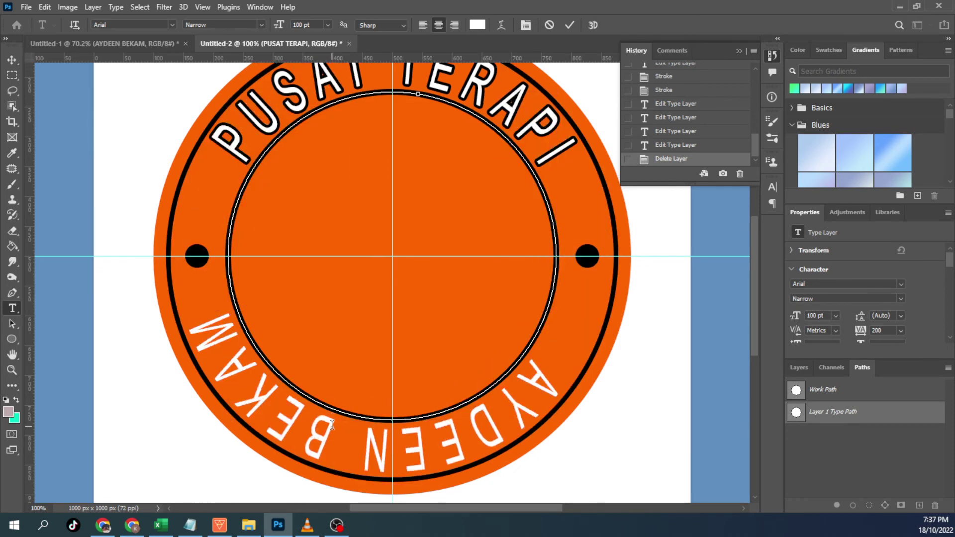
{"action": "key", "text": "ctrl+Return"}
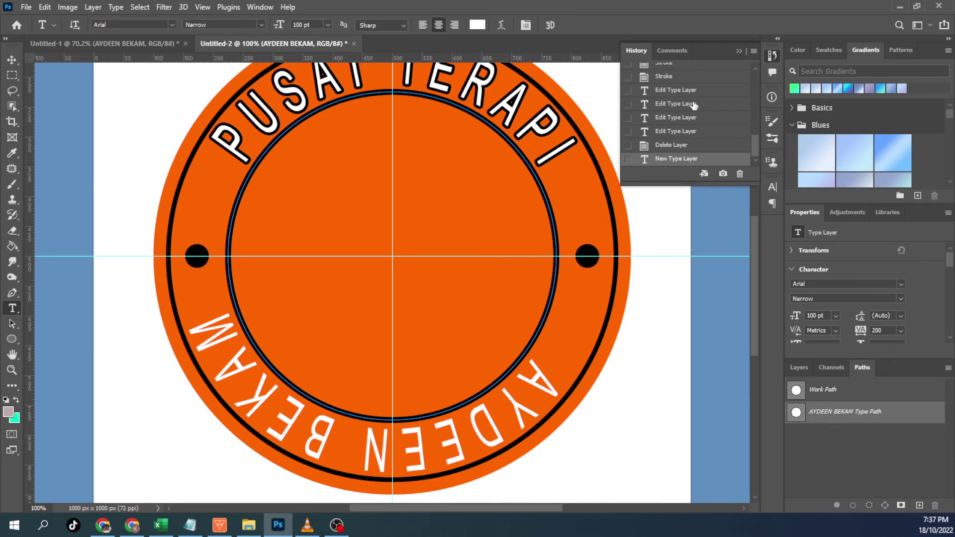
{"action": "left_click", "coordinate": [666, 148]}
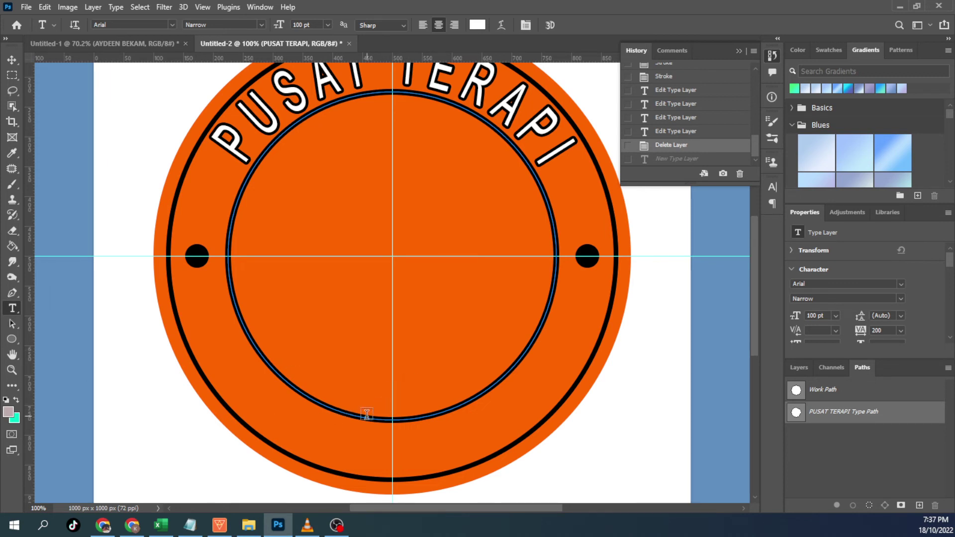
Start new type on the circle work path and flip it to the circle's inside.
{"action": "left_click", "coordinate": [844, 392]}
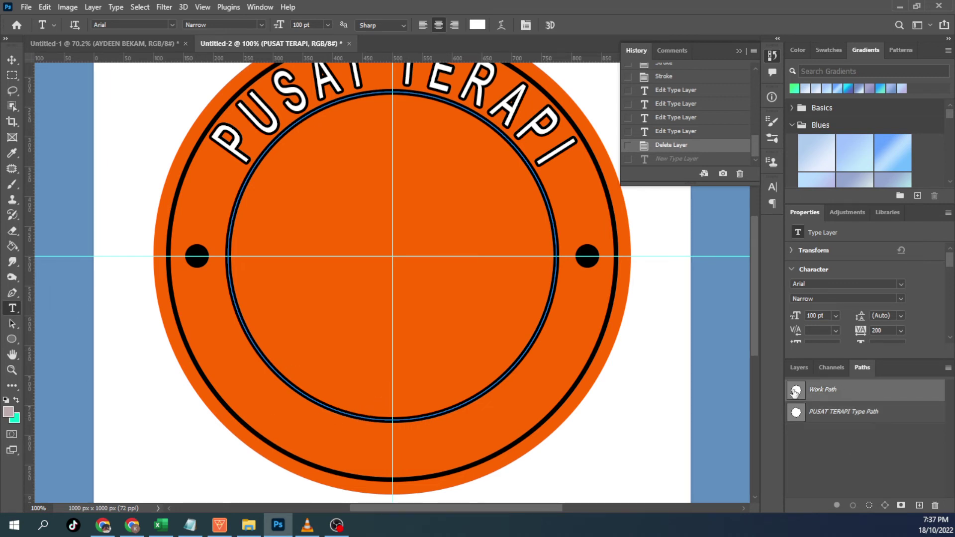
{"action": "left_click", "coordinate": [327, 404]}
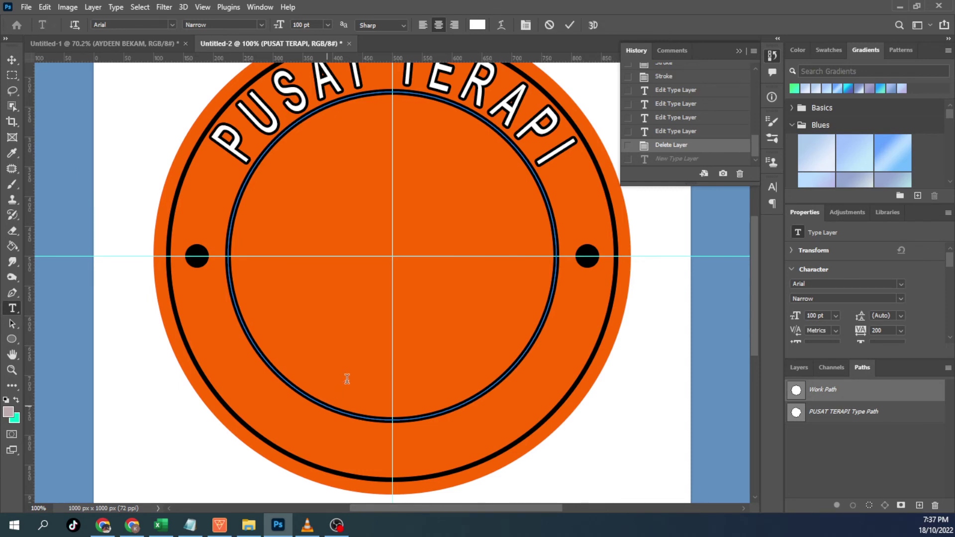
{"action": "key", "text": "ctrl"}
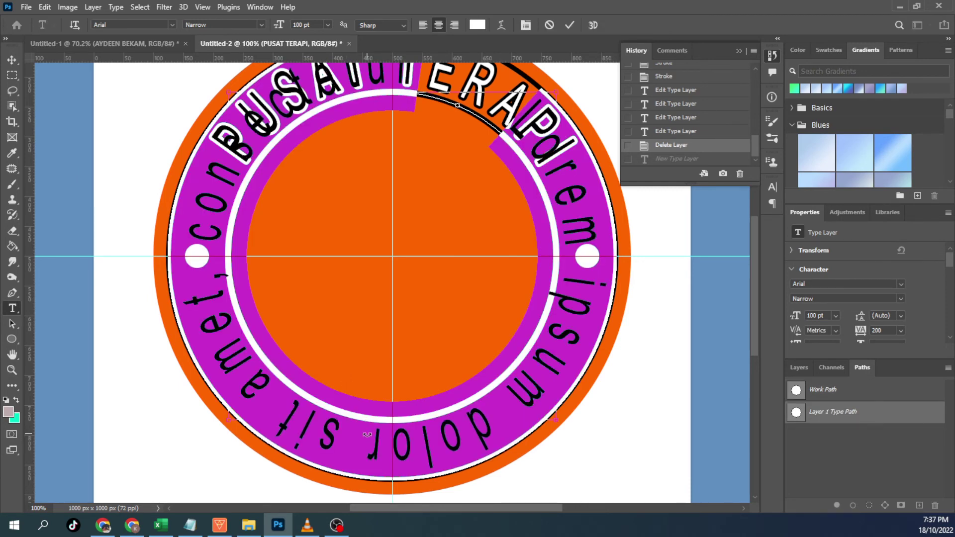
{"action": "left_click_drag", "start_coordinate": [367, 434], "coordinate": [377, 386]}
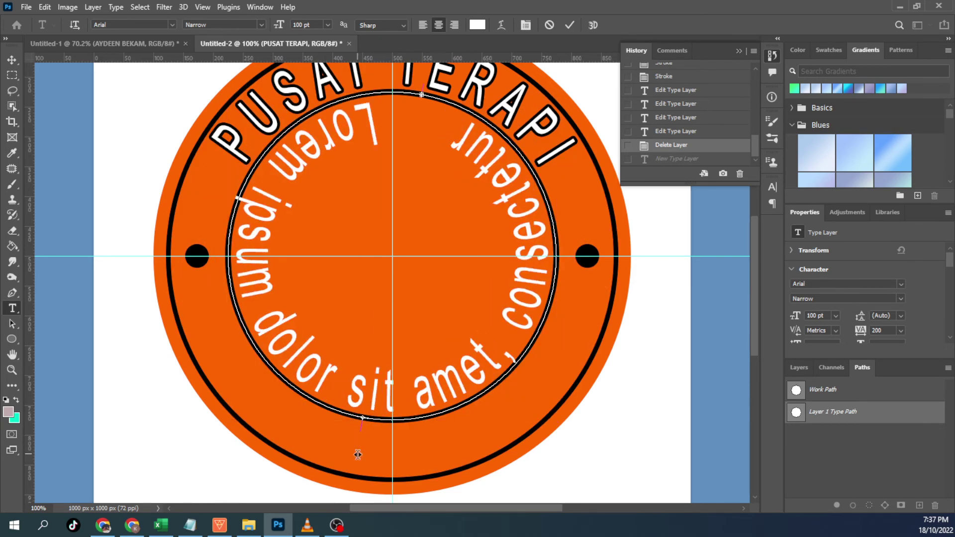
{"action": "left_click_drag", "start_coordinate": [379, 372], "coordinate": [358, 454]}
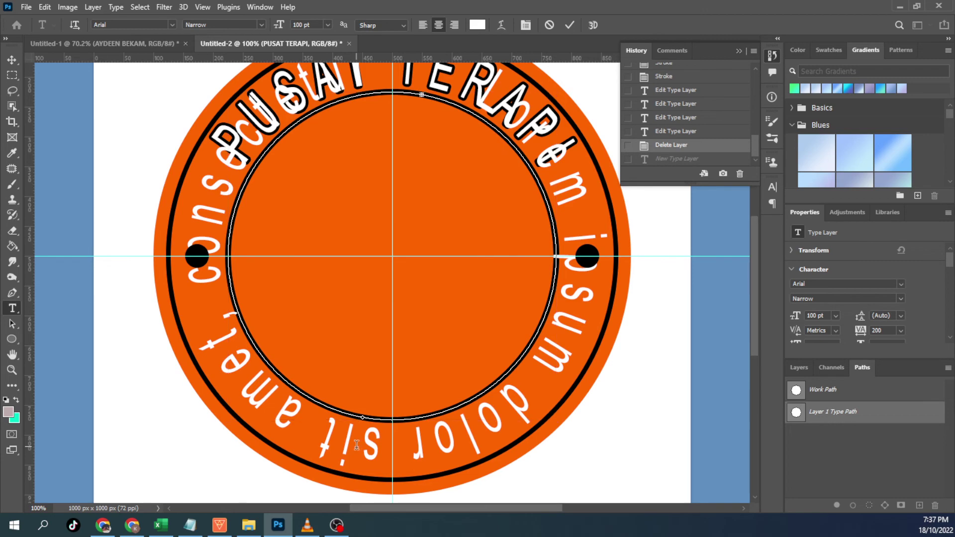
{"action": "left_click_drag", "start_coordinate": [381, 401], "coordinate": [378, 393]}
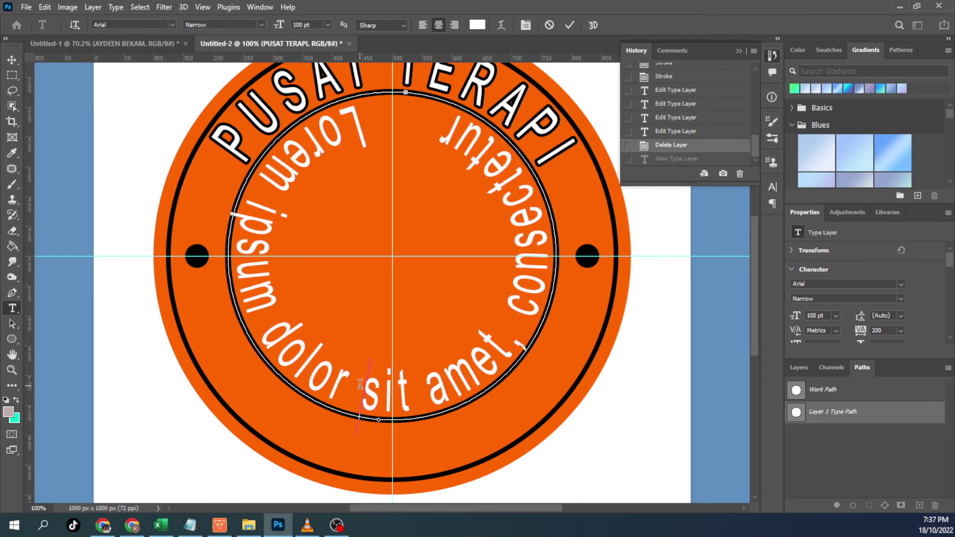
{"action": "key", "text": "ctrl+a"}
{"action": "type", "text": "AYDEEN BEKAM"}
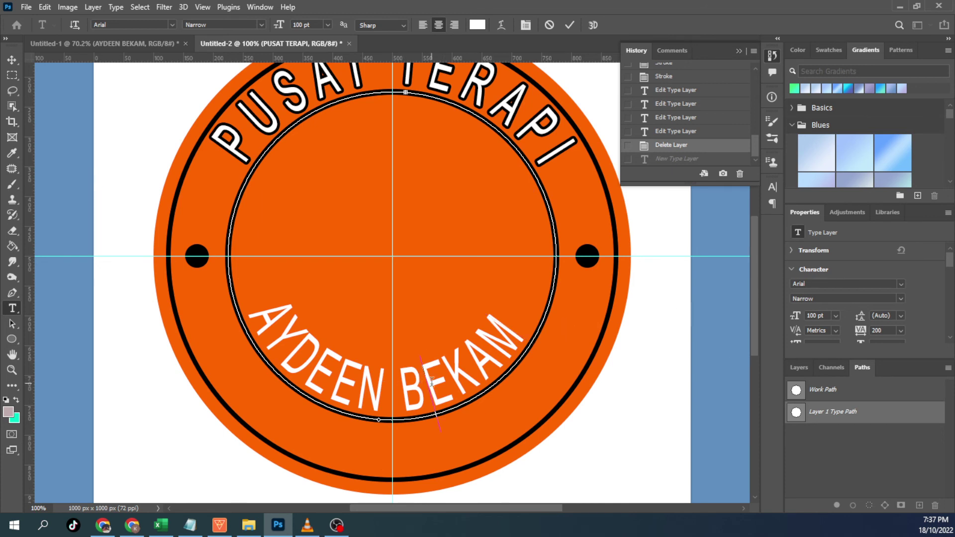
{"action": "key", "text": "ctrl+a"}
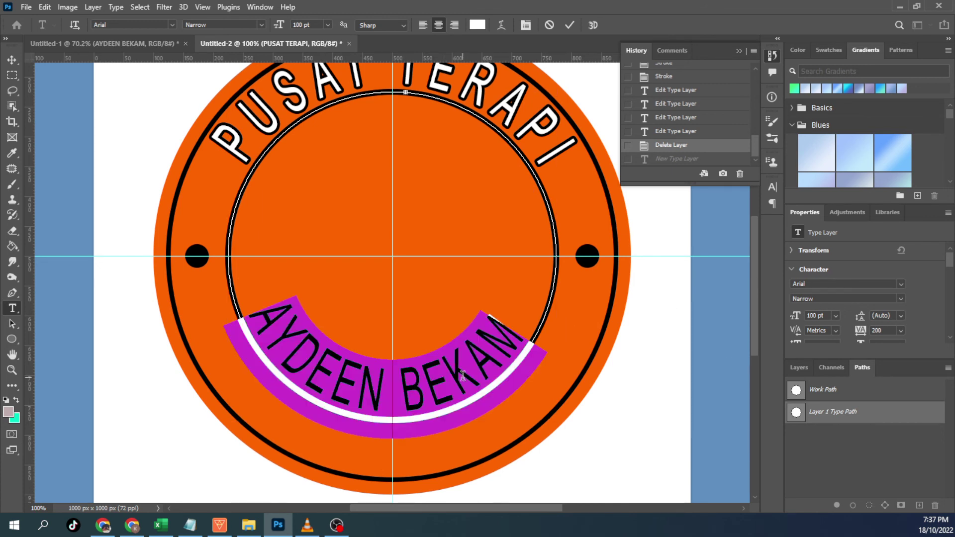
{"action": "left_click", "coordinate": [441, 288]}
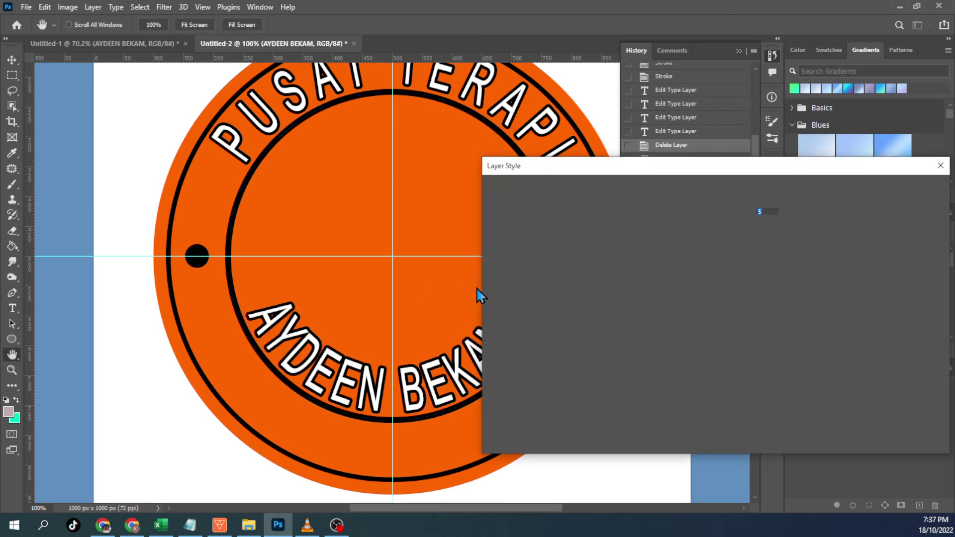
{"action": "left_click", "coordinate": [904, 191]}
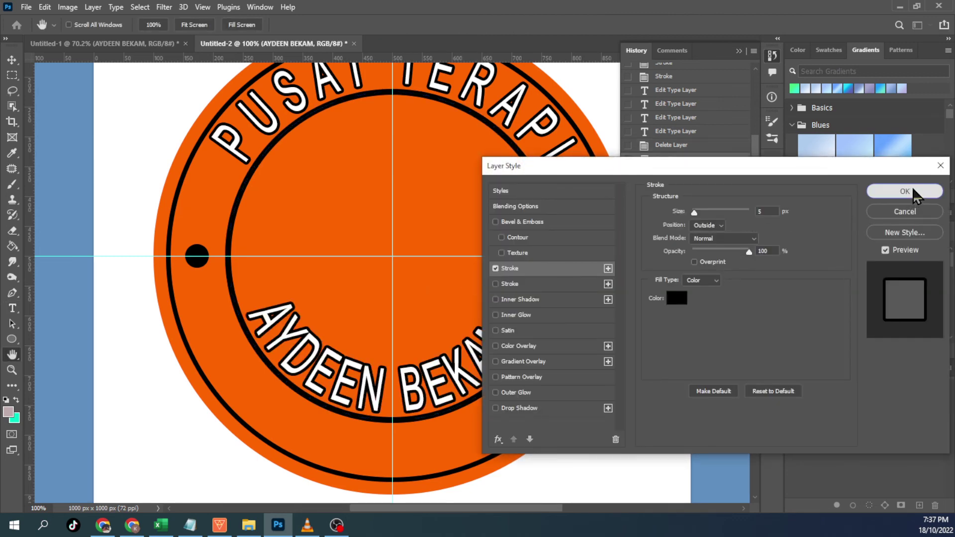
{"action": "left_click", "coordinate": [435, 384]}
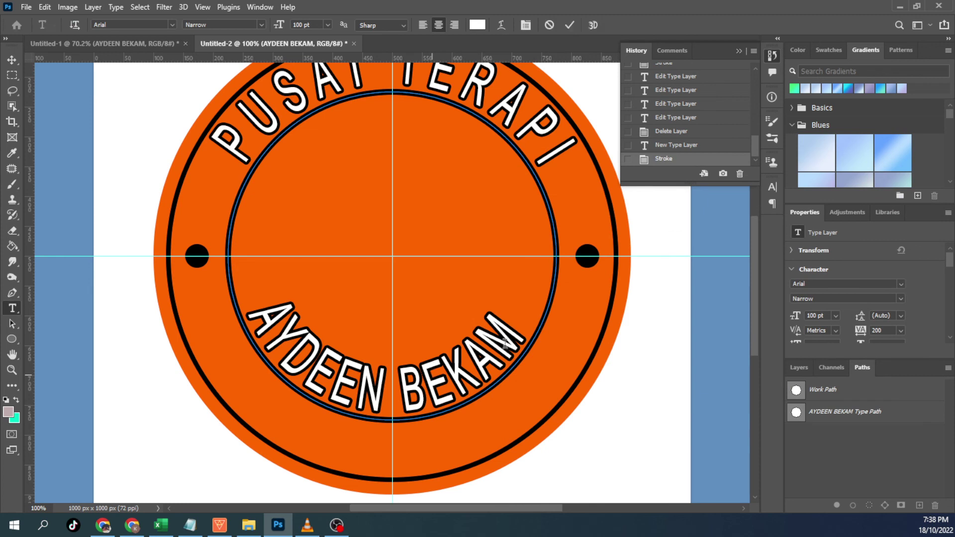
{"action": "key", "text": "ctrl+a"}
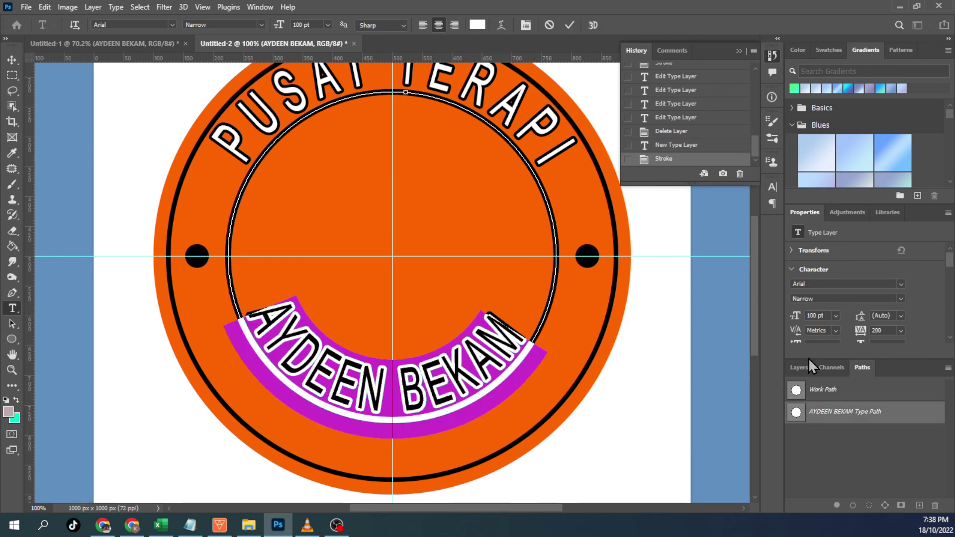
Set the text's baseline shift to -88 pt and tracking to 170.
{"action": "scroll", "coordinate": [818, 325], "scroll_direction": "down", "scroll_amount": 1}
{"action": "scroll", "coordinate": [830, 301], "scroll_direction": "down", "scroll_amount": 1}
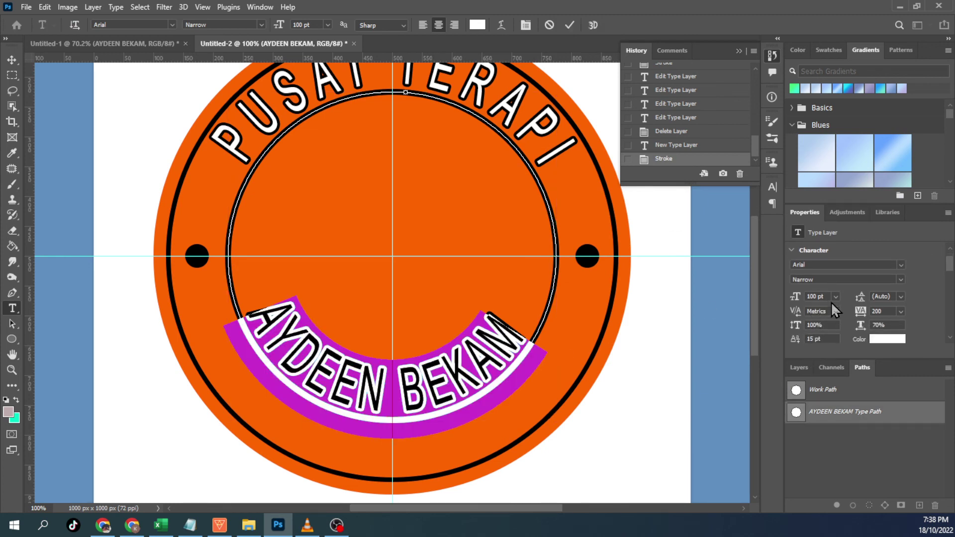
{"action": "scroll", "coordinate": [831, 302], "scroll_direction": "down", "scroll_amount": 1}
{"action": "left_click", "coordinate": [812, 328]}
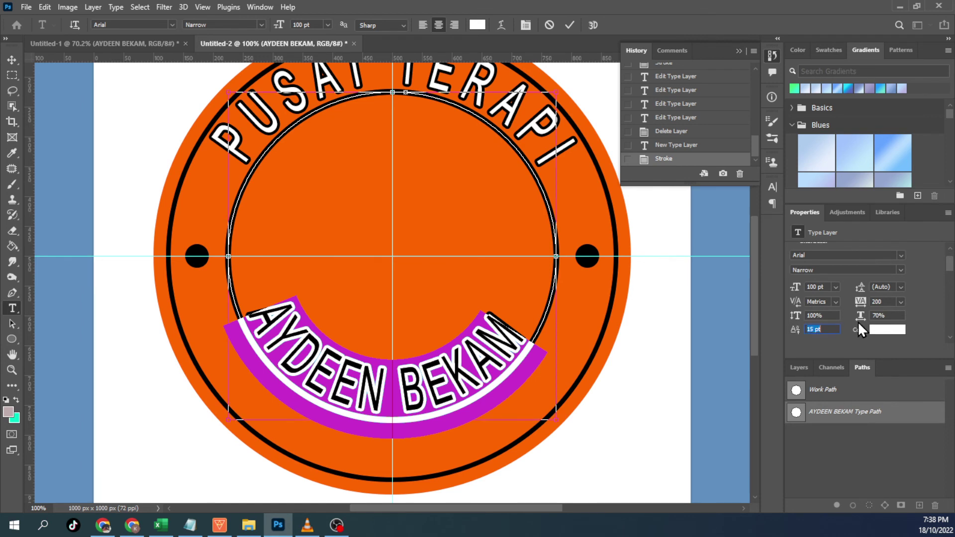
{"action": "type", "text": "-28"}
{"action": "type", "text": "88"}
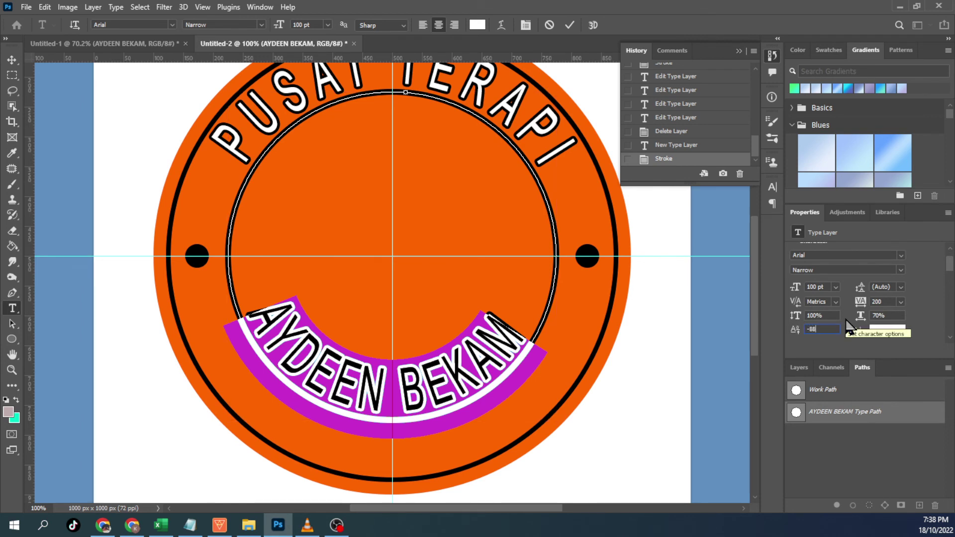
{"action": "key", "text": "Return"}
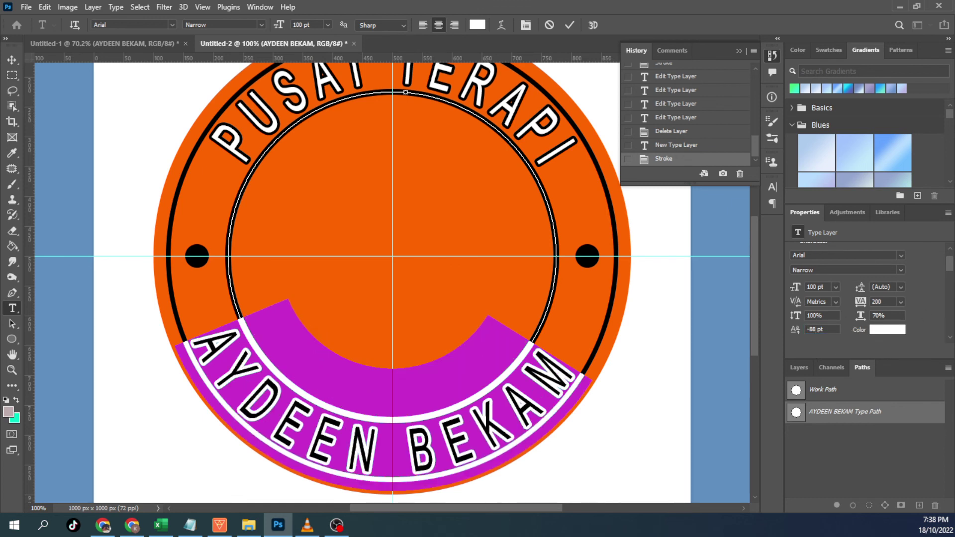
{"action": "left_click", "coordinate": [881, 301]}
{"action": "type", "text": "170"}
{"action": "key", "text": "Return"}
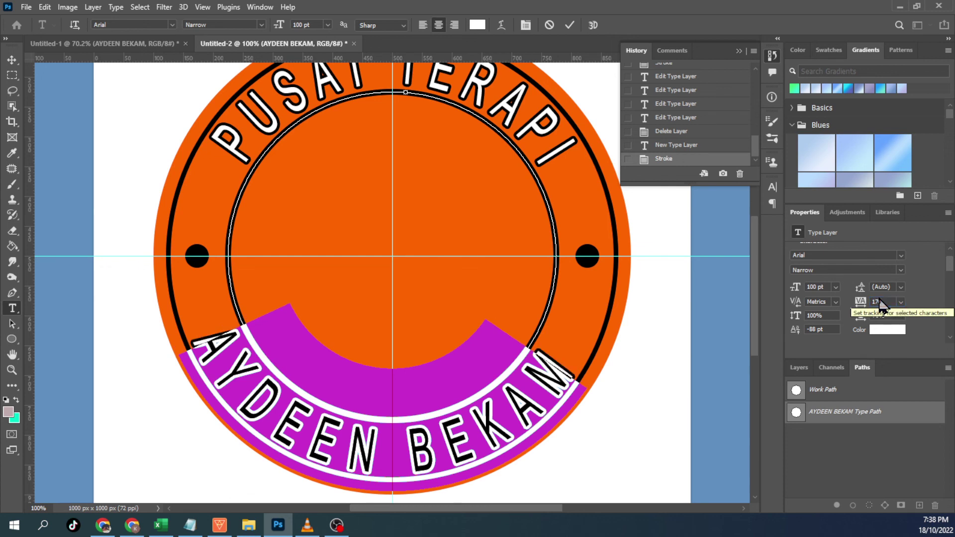
Rotate the AYDEEN BEKAM path about -4° to centre it at the bottom, then fit the view.
{"action": "left_click", "coordinate": [431, 429]}
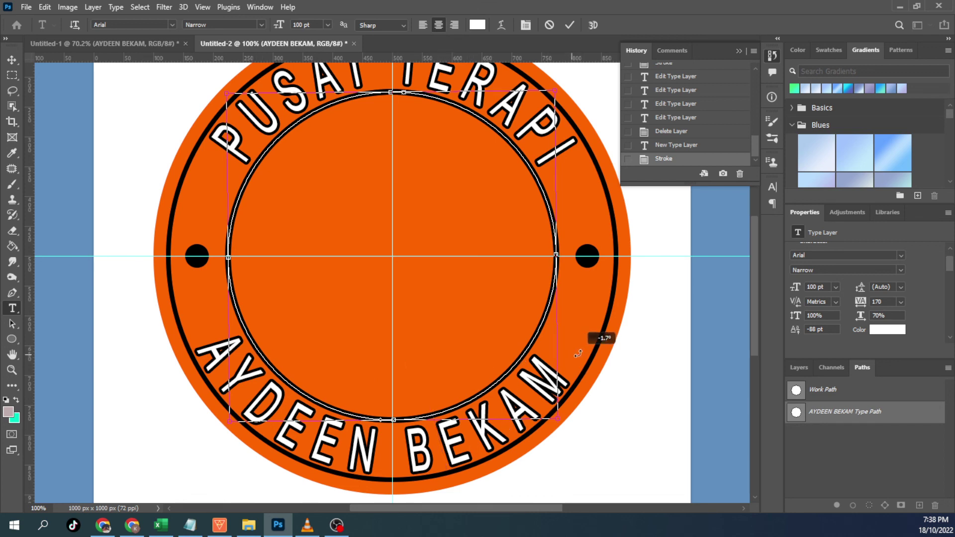
{"action": "left_click_drag", "start_coordinate": [603, 334], "coordinate": [604, 330]}
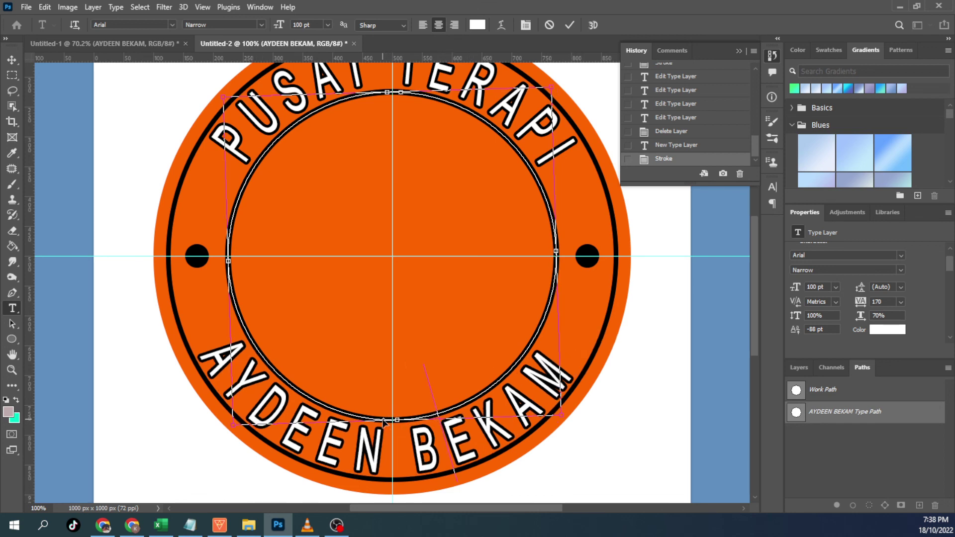
{"action": "mouse_move", "coordinate": [581, 351]}
{"action": "left_mouse_down"}
{"action": "mouse_move", "coordinate": [587, 345]}
{"action": "mouse_move", "coordinate": [576, 348]}
{"action": "left_mouse_up"}
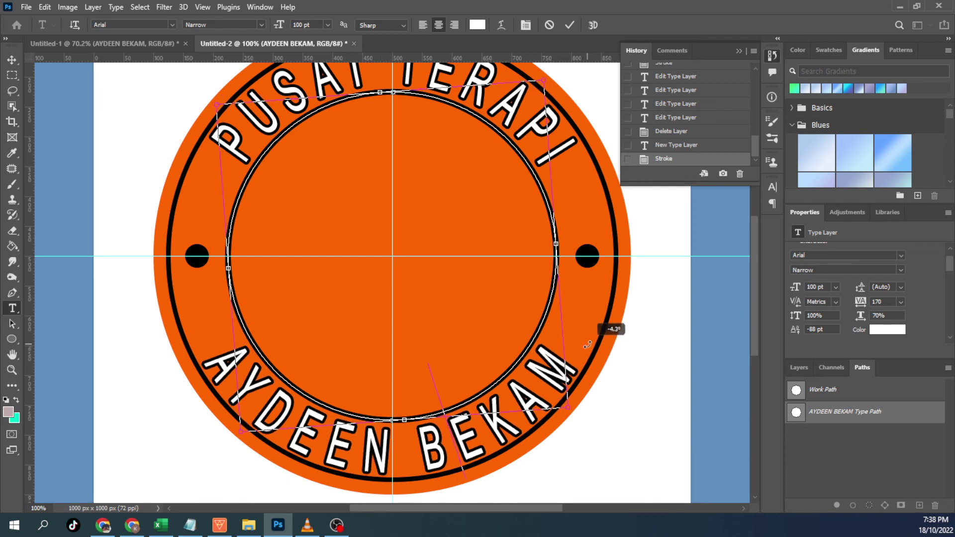
{"action": "key", "text": "Return"}
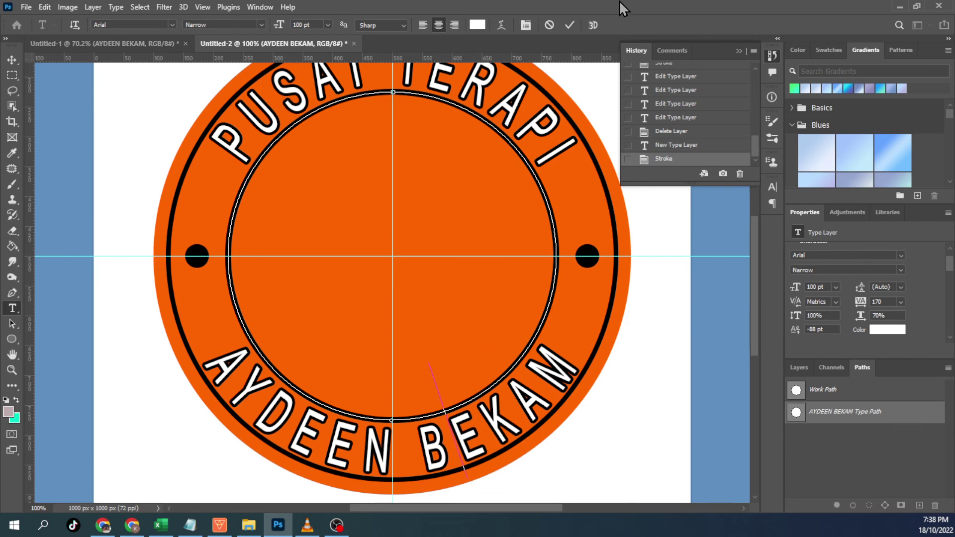
{"action": "left_click", "coordinate": [569, 25]}
{"action": "key", "text": "ctrl+0"}
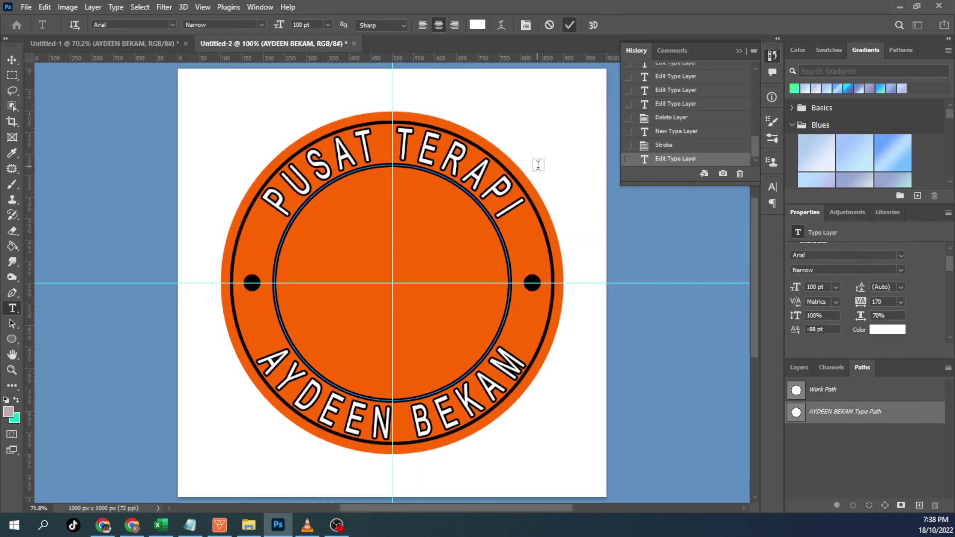